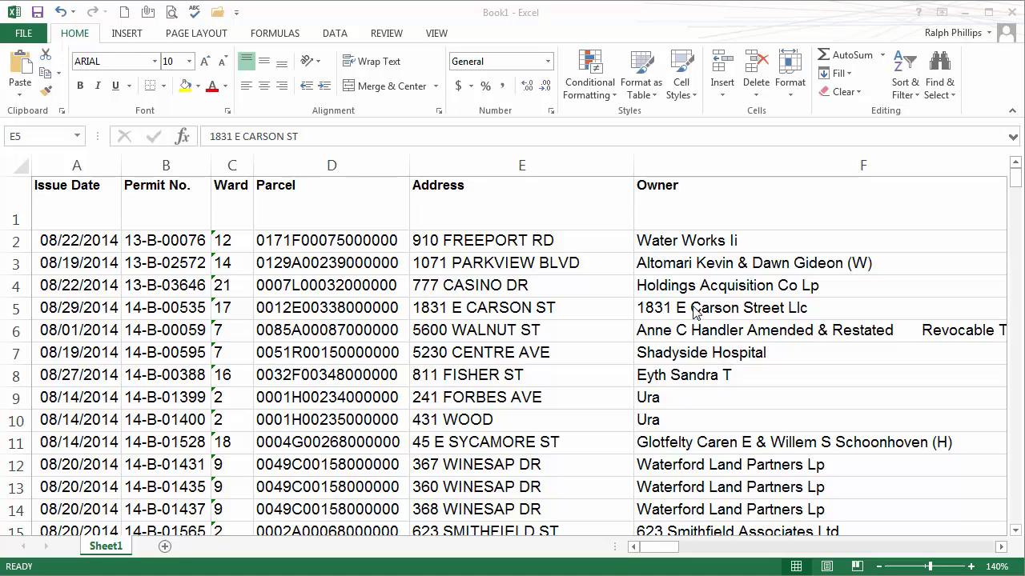
Step: Review the addresses in column E, from row 8 down to row 28
{"action": "left_click", "coordinate": [477, 446]}
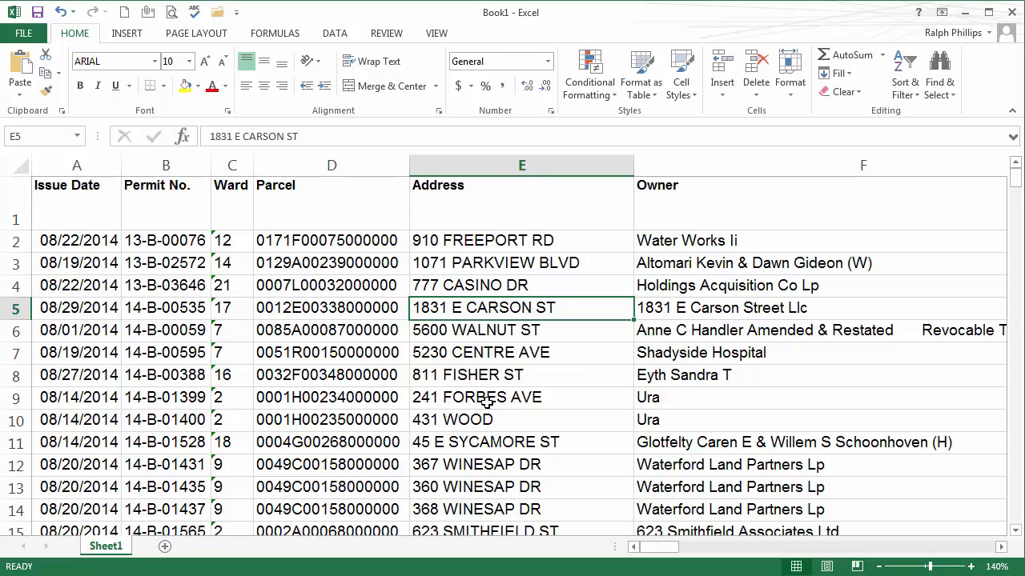
{"action": "left_click", "coordinate": [488, 372]}
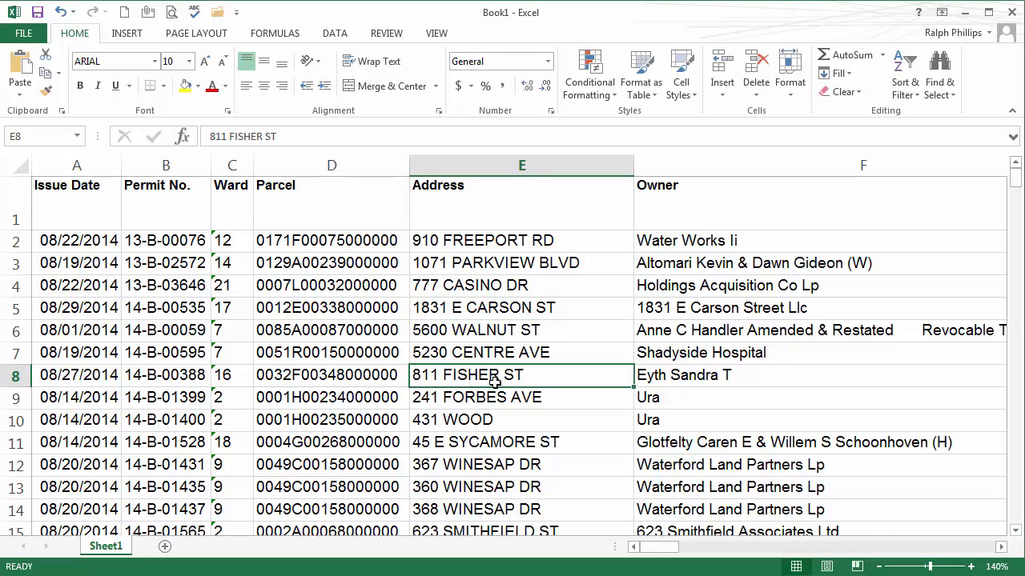
{"action": "scroll", "coordinate": [495, 381], "scroll_direction": "down", "scroll_amount": 2}
{"action": "left_click_drag", "start_coordinate": [478, 303], "coordinate": [480, 338]}
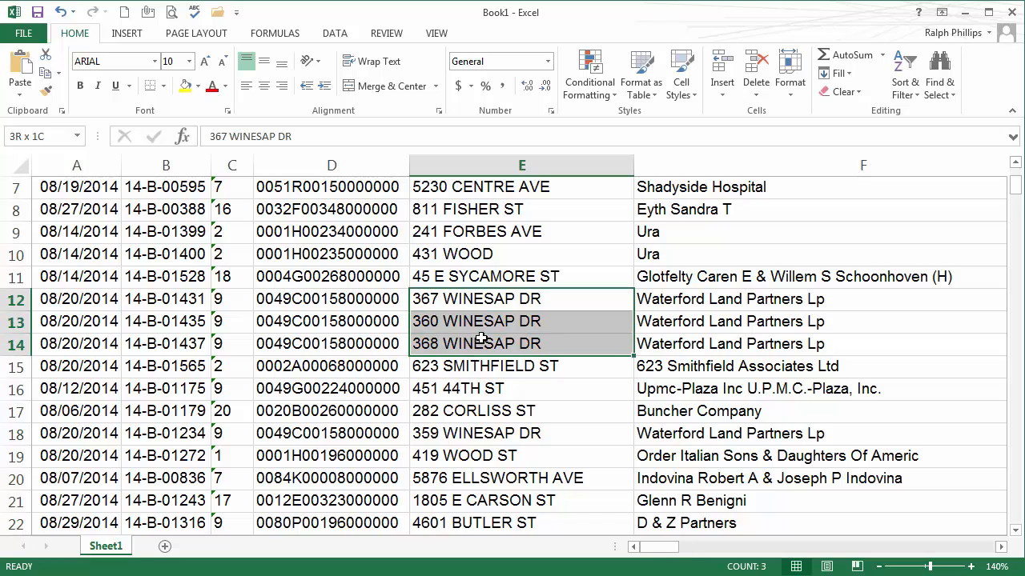
{"action": "scroll", "coordinate": [529, 359], "scroll_direction": "down", "scroll_amount": 2}
{"action": "left_click", "coordinate": [519, 301]}
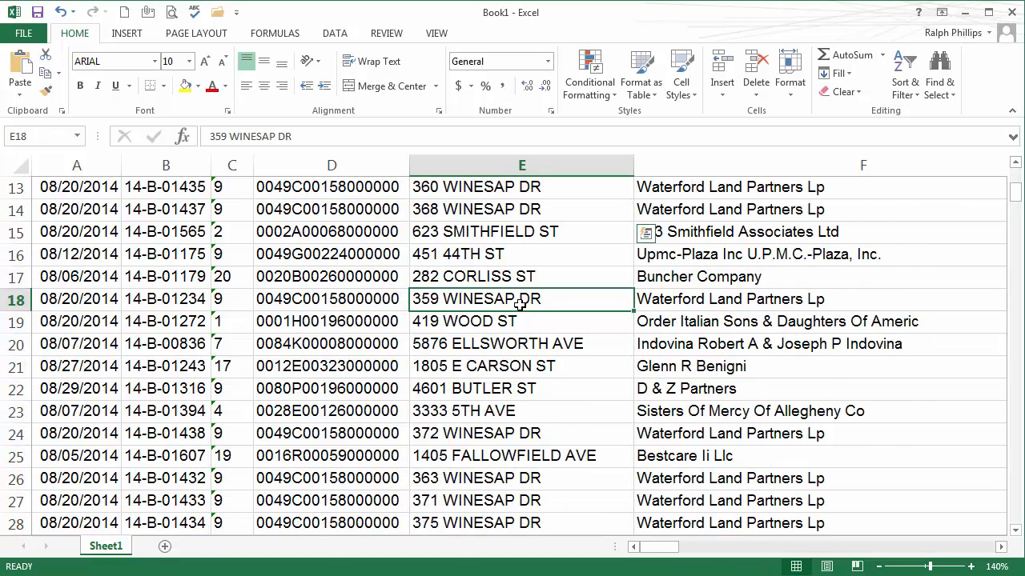
{"action": "left_click", "coordinate": [519, 432]}
{"action": "left_click", "coordinate": [516, 484]}
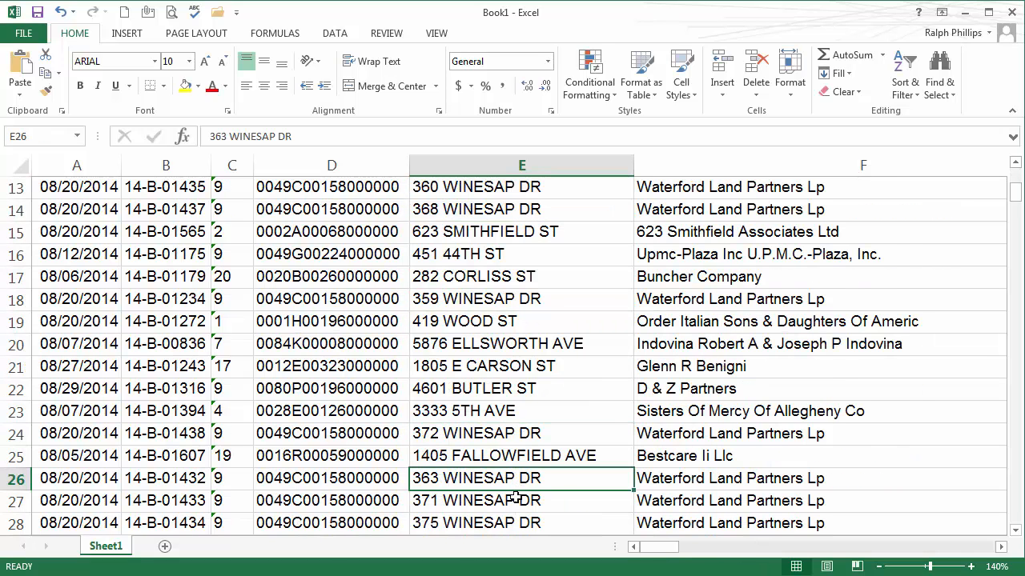
{"action": "left_click", "coordinate": [515, 501]}
{"action": "left_click", "coordinate": [516, 522]}
{"action": "scroll", "coordinate": [527, 488], "scroll_direction": "up", "scroll_amount": 4}
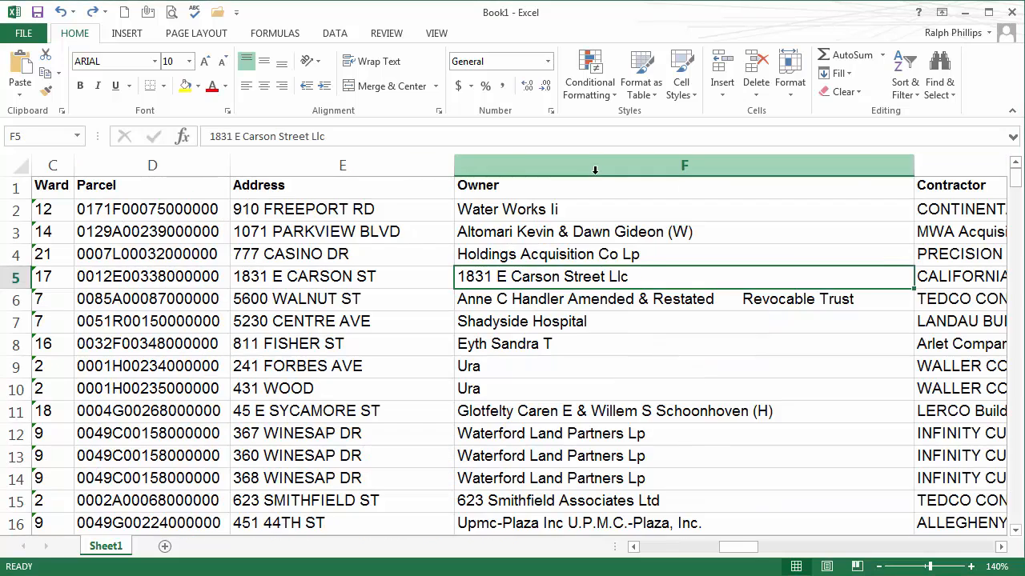
Step: Insert two empty columns in front of the Owner column
{"action": "left_click", "coordinate": [529, 166]}
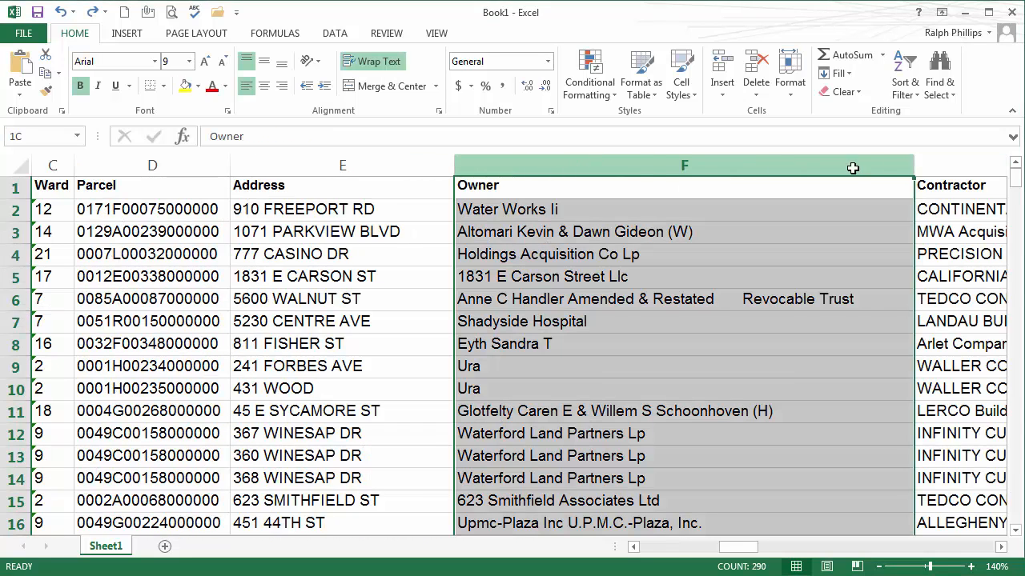
{"action": "left_click_drag", "start_coordinate": [852, 168], "coordinate": [931, 164]}
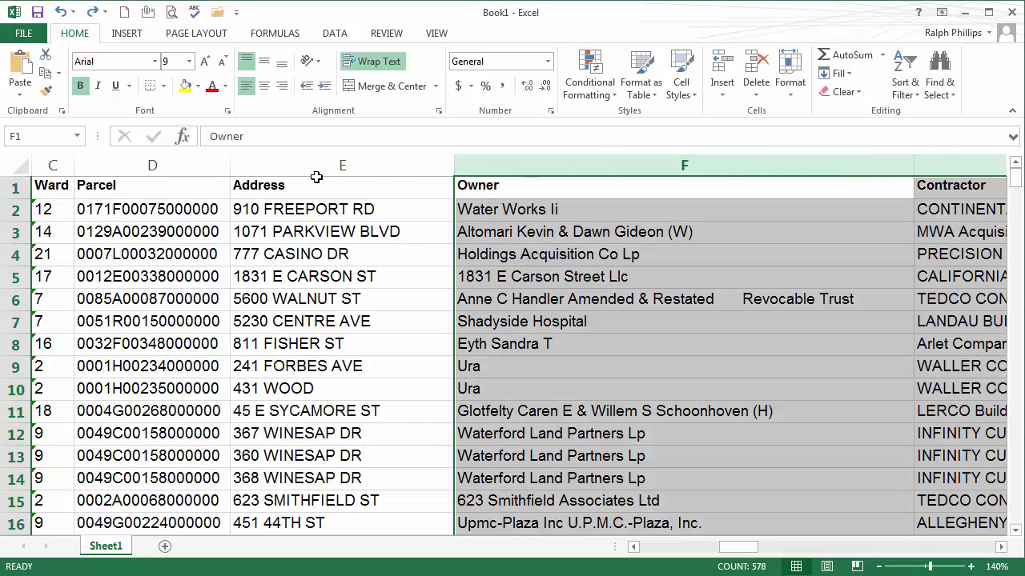
{"action": "right_click", "coordinate": [496, 164]}
{"action": "left_click", "coordinate": [546, 285]}
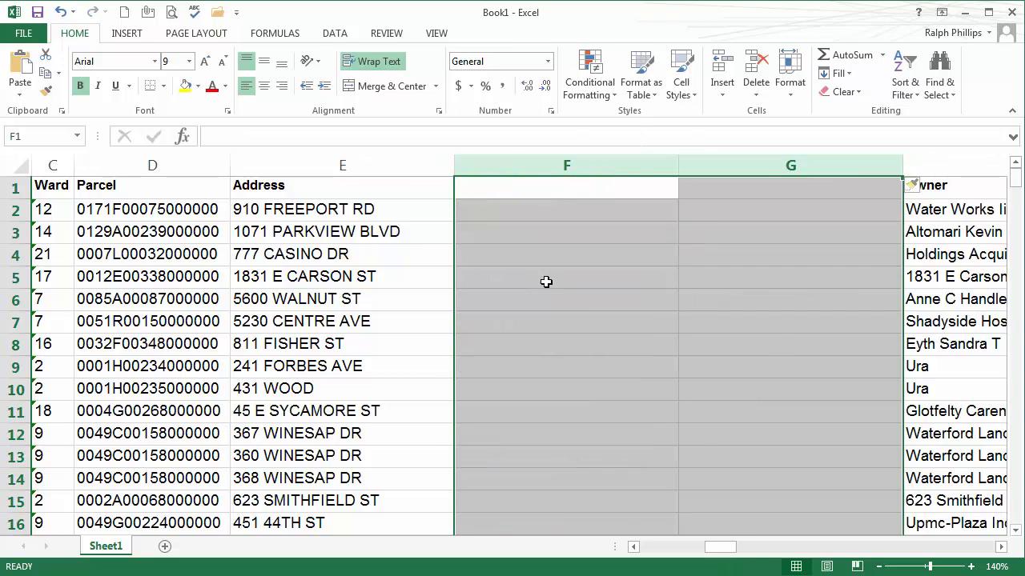
Step: Head the new columns 'House Number' in F1 and 'Stree Name' in G1
{"action": "left_click", "coordinate": [545, 285]}
{"action": "left_click", "coordinate": [506, 191]}
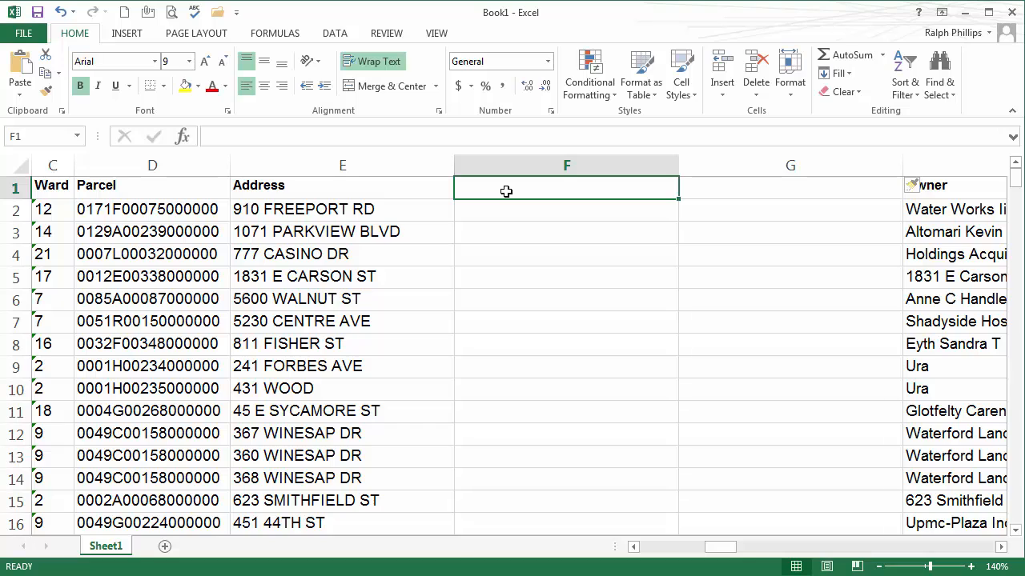
{"action": "type", "text": "House"}
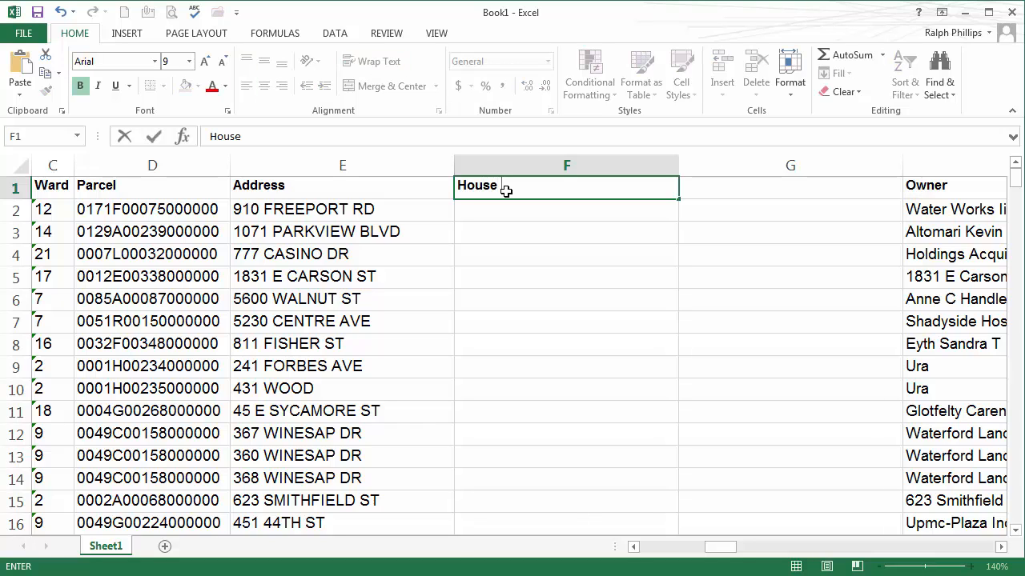
{"action": "type", "text": " Number"}
{"action": "key", "text": "Tab"}
{"action": "type", "text": "Stree Name"}
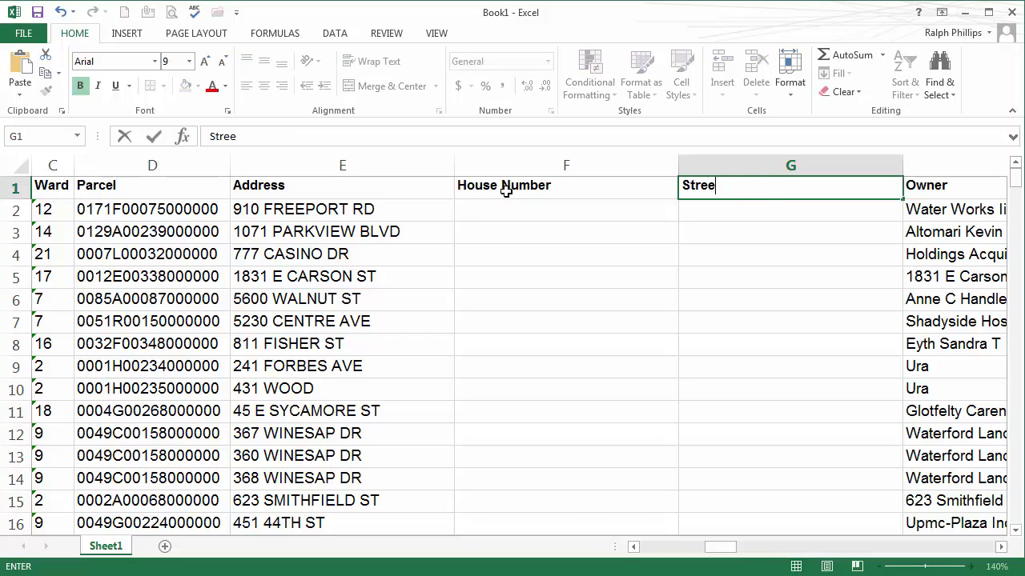
{"action": "key", "text": "Return"}
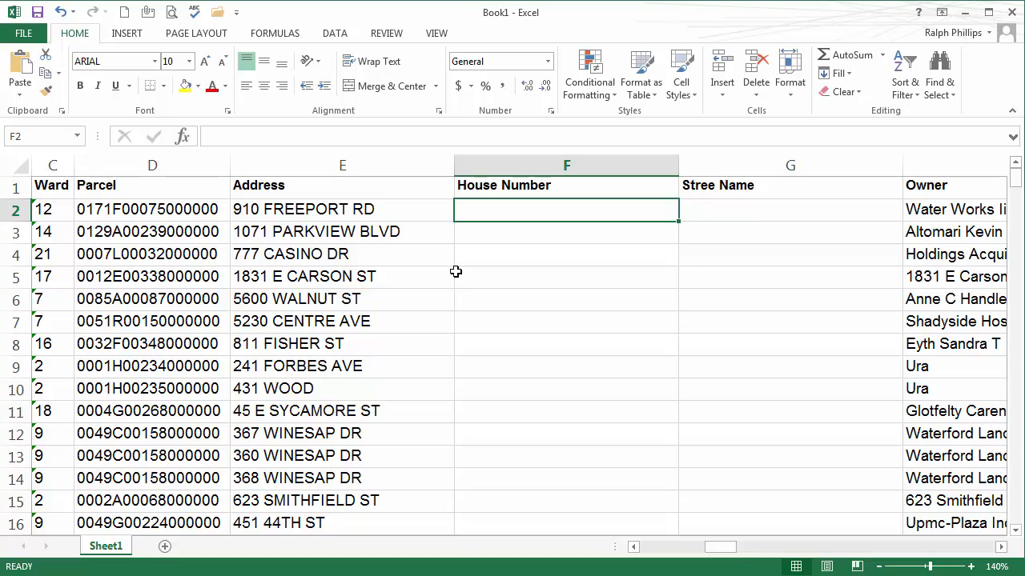
{"action": "left_click", "coordinate": [491, 227]}
{"action": "left_click", "coordinate": [489, 213]}
{"action": "left_click", "coordinate": [517, 233]}
{"action": "left_click", "coordinate": [518, 205]}
{"action": "key", "text": "Tab"}
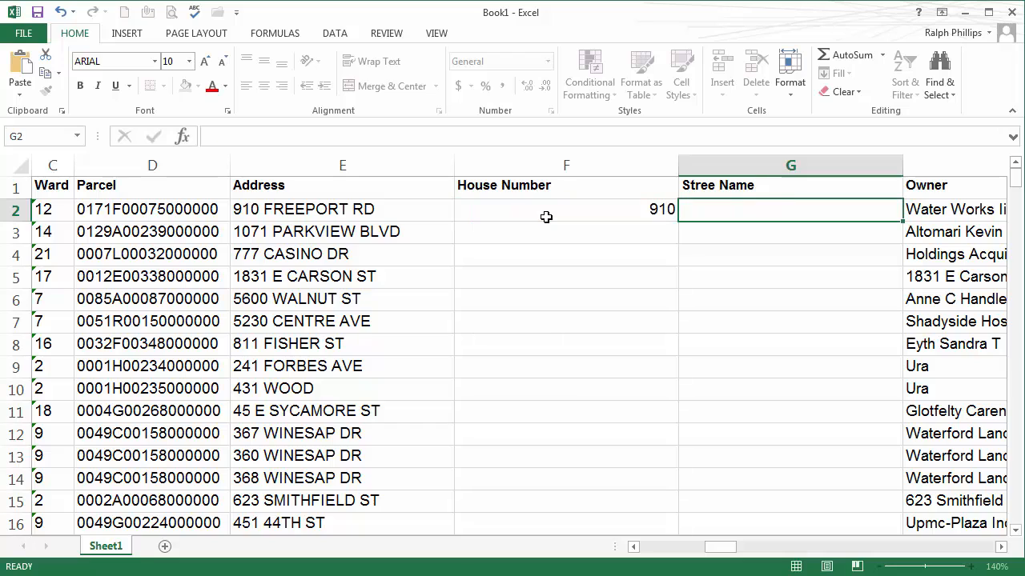
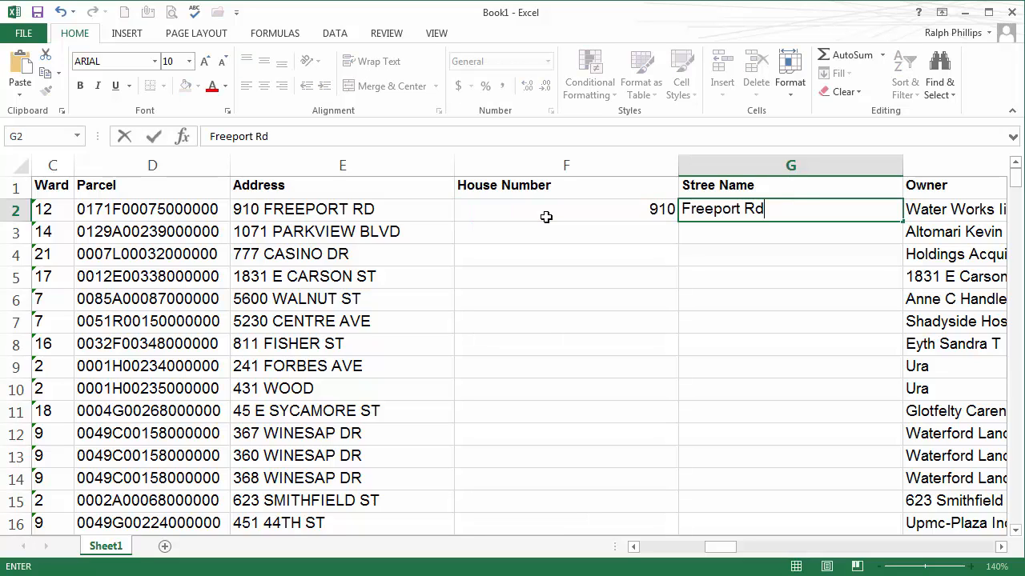
{"action": "key", "text": "Return"}
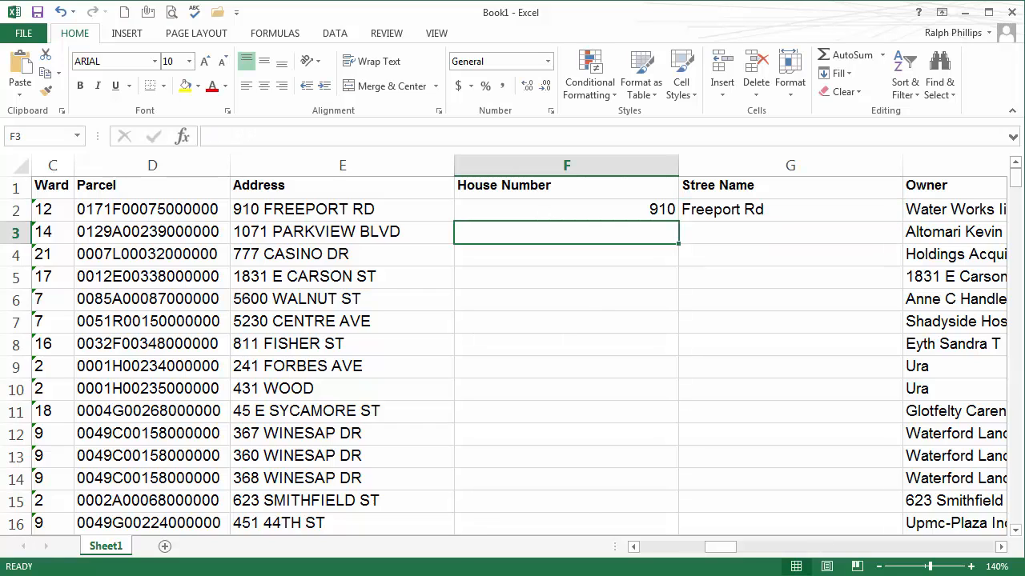
Step: Flash Fill column F from the 910 example and dismiss the skipped-cells warning
{"action": "left_click", "coordinate": [600, 215]}
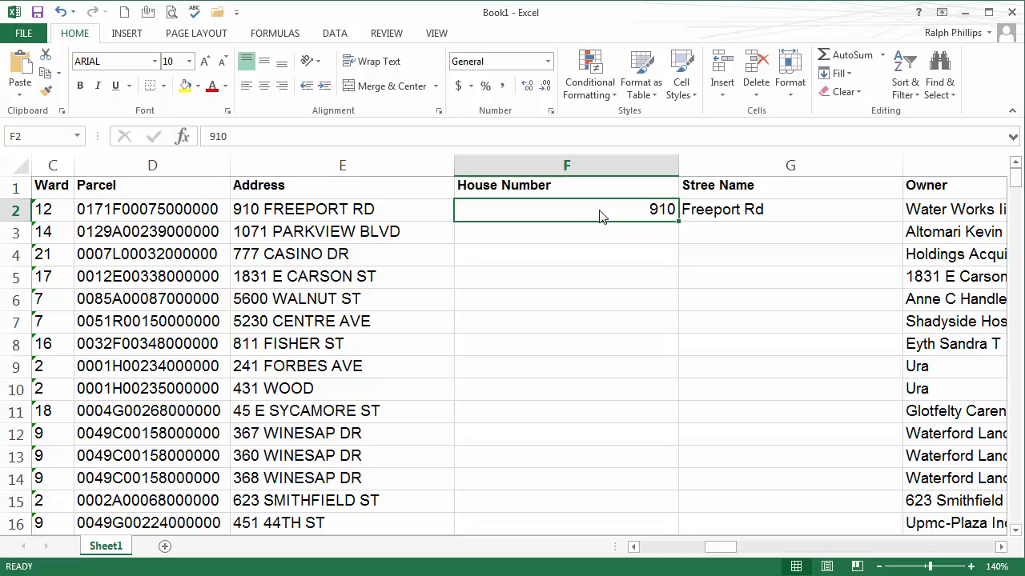
{"action": "left_click", "coordinate": [335, 36]}
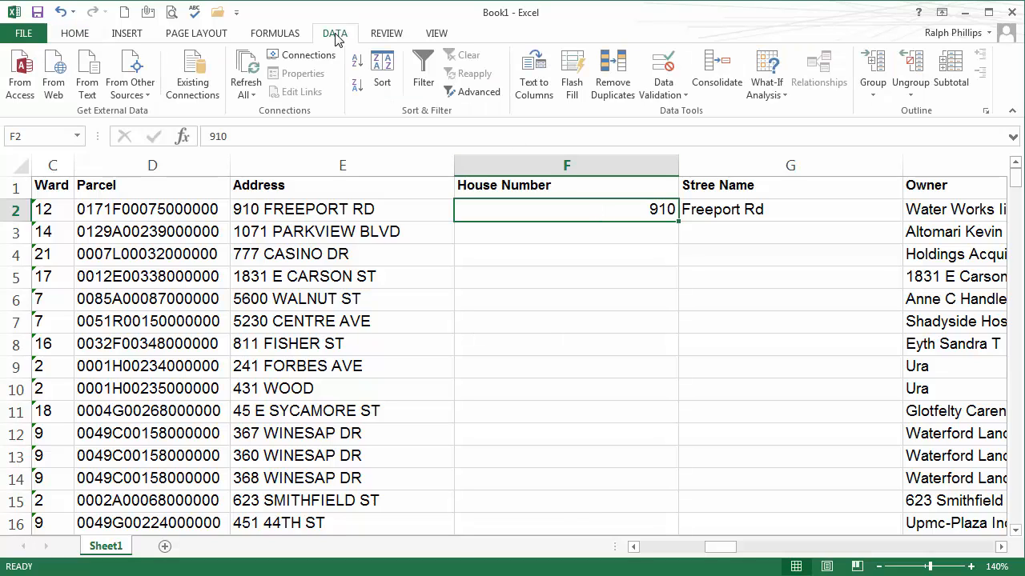
{"action": "left_click", "coordinate": [576, 93]}
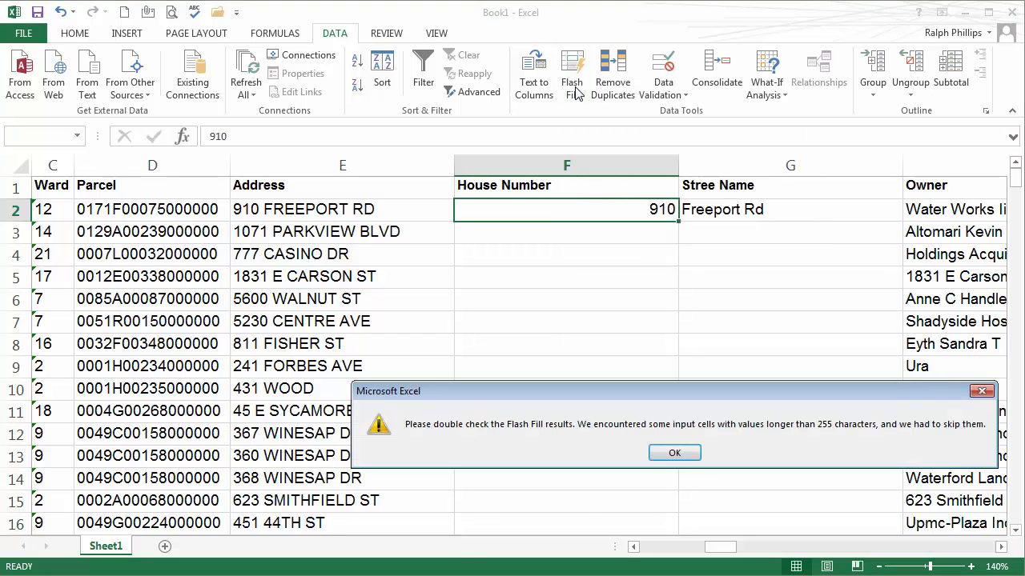
{"action": "left_click", "coordinate": [675, 453]}
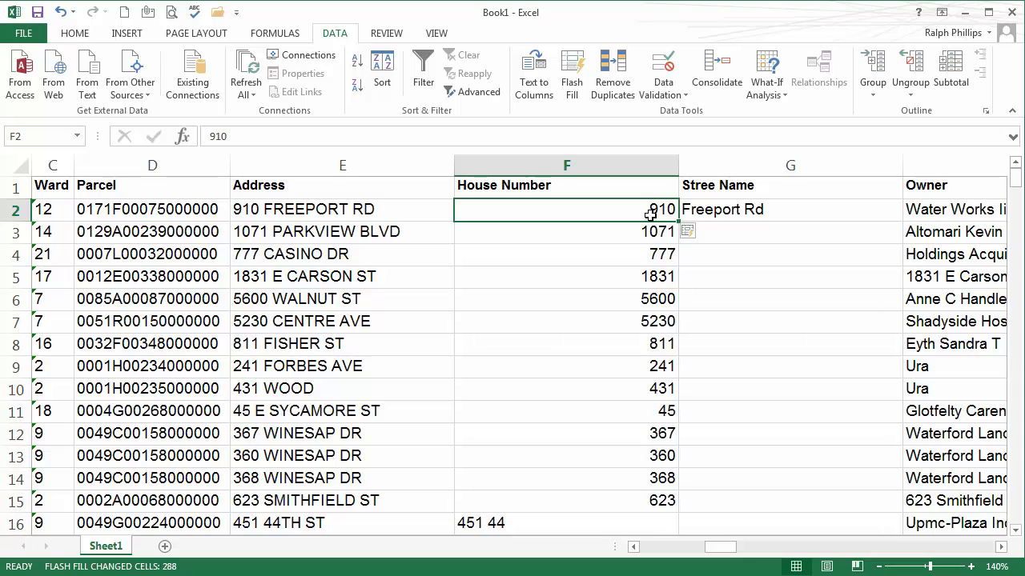
{"action": "left_click", "coordinate": [261, 210]}
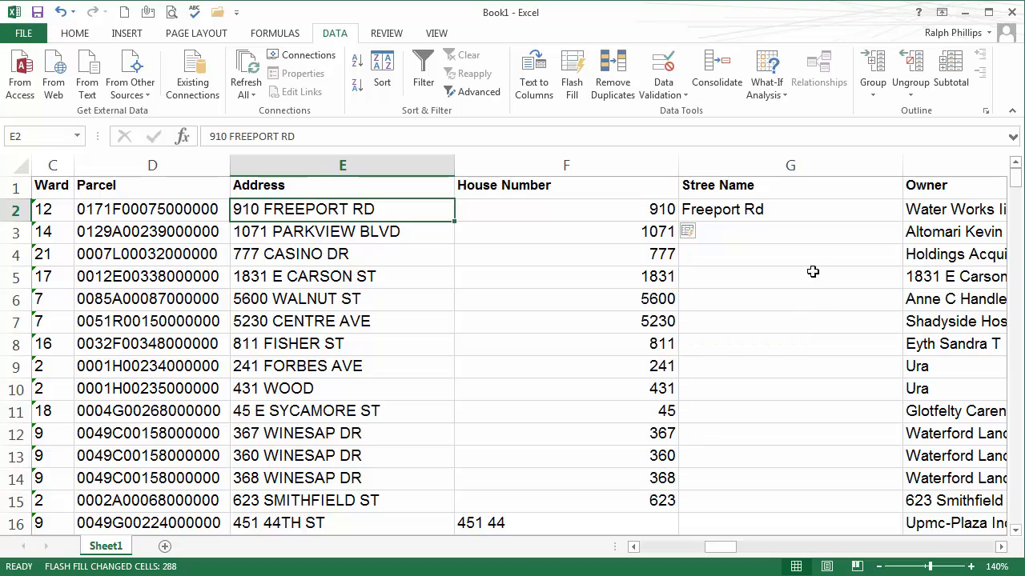
{"action": "left_click", "coordinate": [767, 213]}
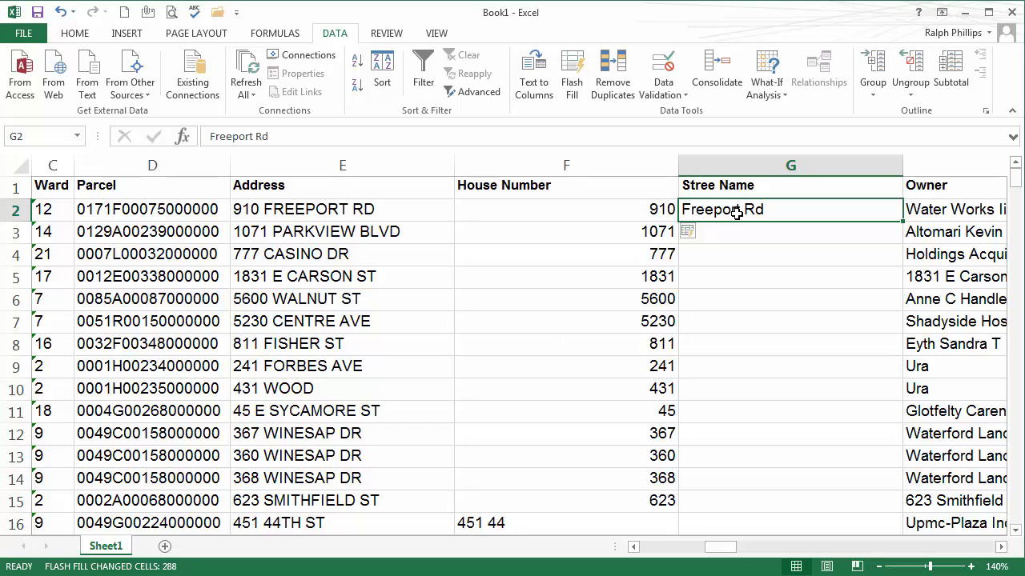
{"action": "left_click", "coordinate": [570, 95]}
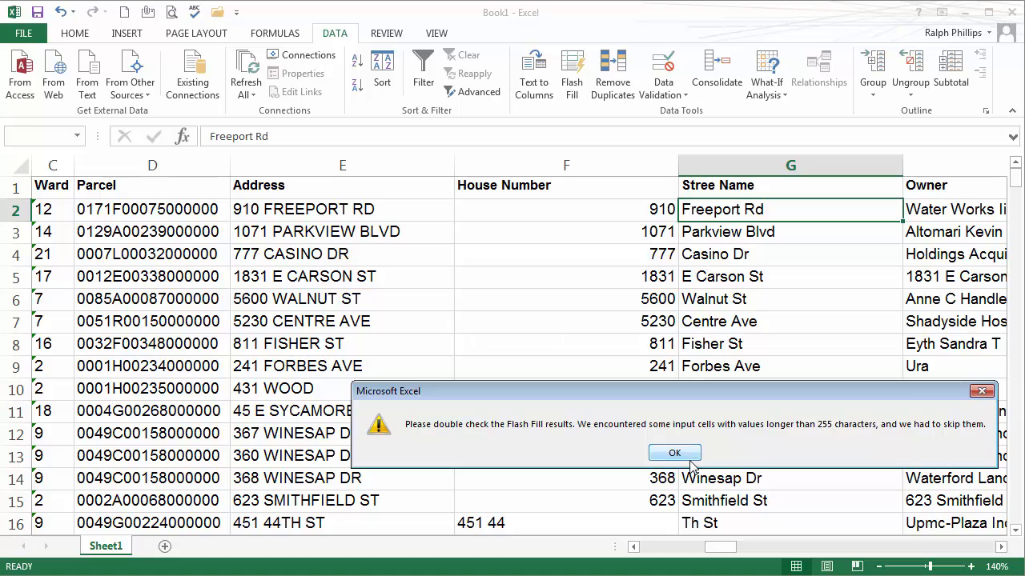
{"action": "left_click", "coordinate": [689, 456]}
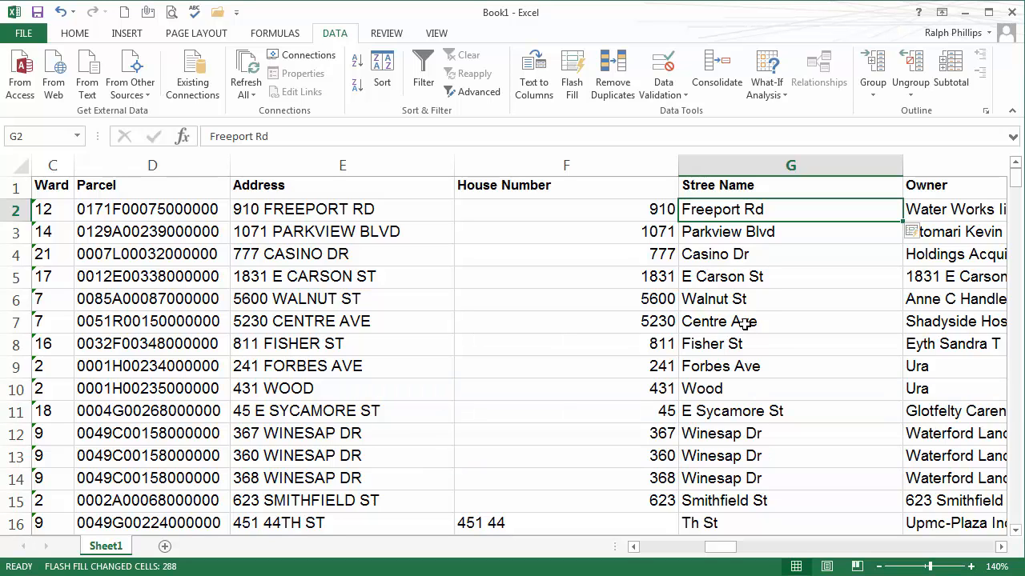
{"action": "left_click", "coordinate": [714, 280]}
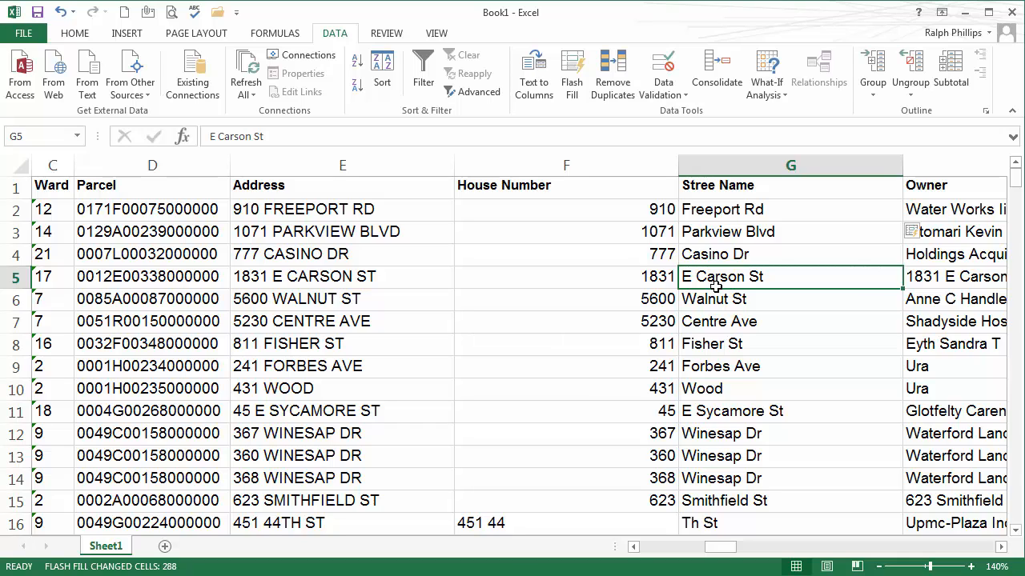
{"action": "left_click", "coordinate": [80, 36]}
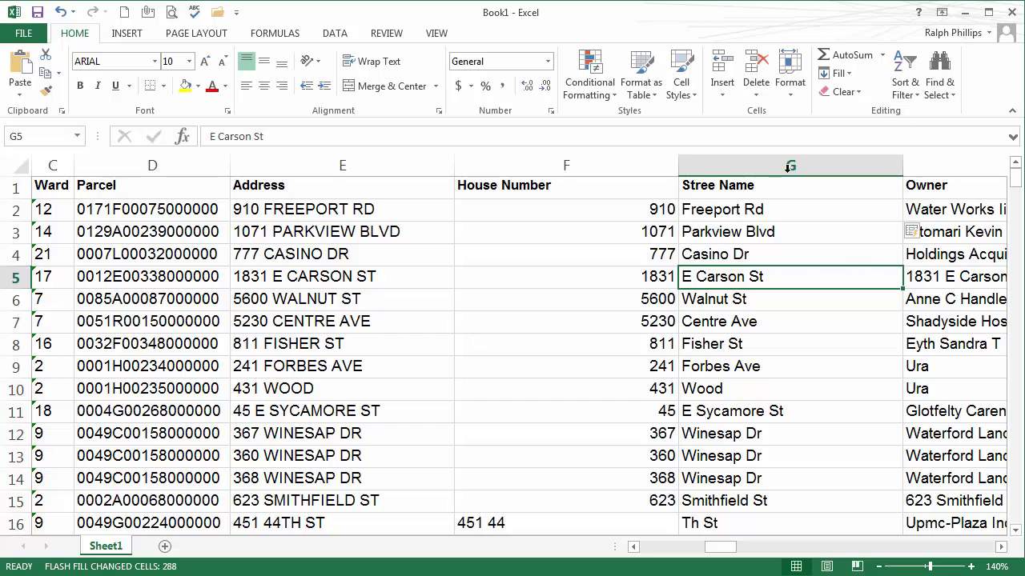
Step: Sort the table A to Z by Stree Name and scroll through the sorted rows
{"action": "left_click", "coordinate": [905, 92]}
{"action": "left_click", "coordinate": [919, 107]}
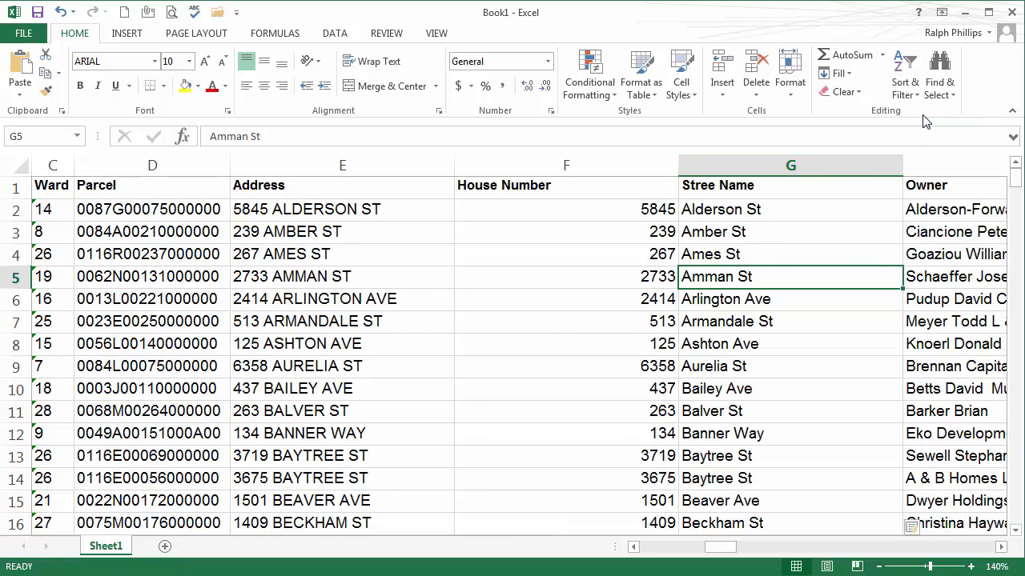
{"action": "left_click", "coordinate": [723, 333]}
{"action": "scroll", "coordinate": [726, 285], "scroll_direction": "down", "scroll_amount": 5}
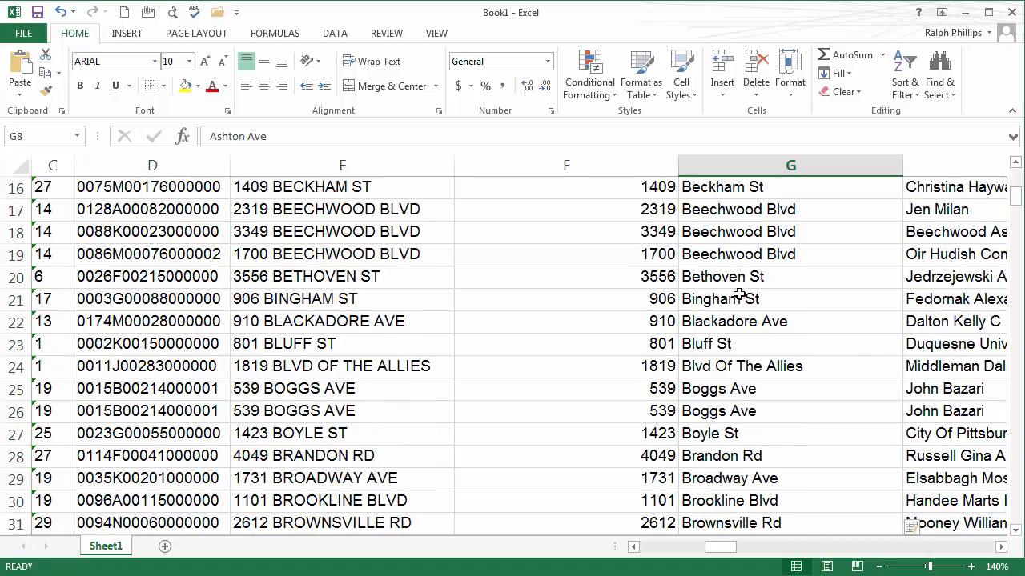
{"action": "scroll", "coordinate": [738, 296], "scroll_direction": "down", "scroll_amount": 6}
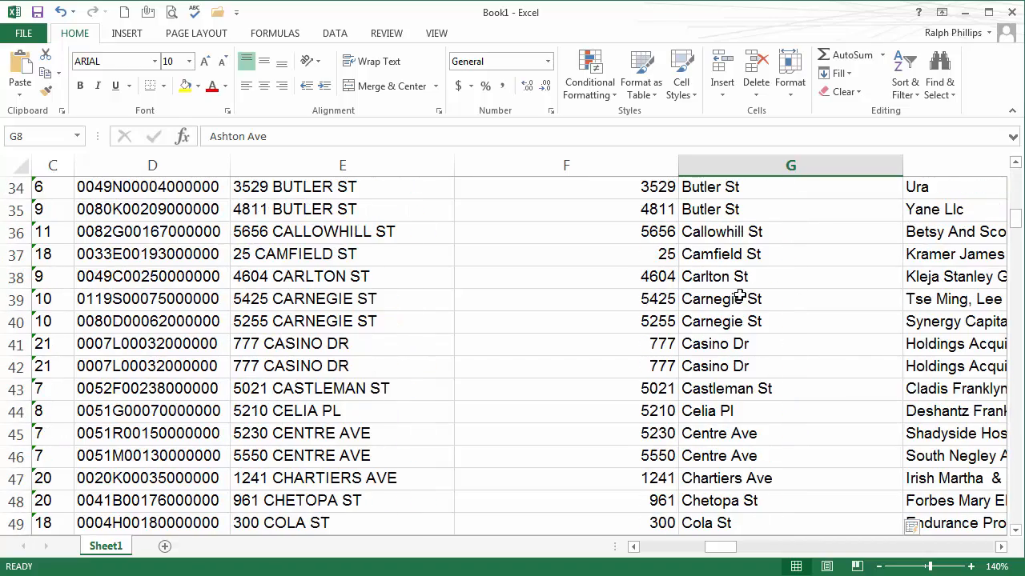
{"action": "scroll", "coordinate": [739, 296], "scroll_direction": "down", "scroll_amount": 19}
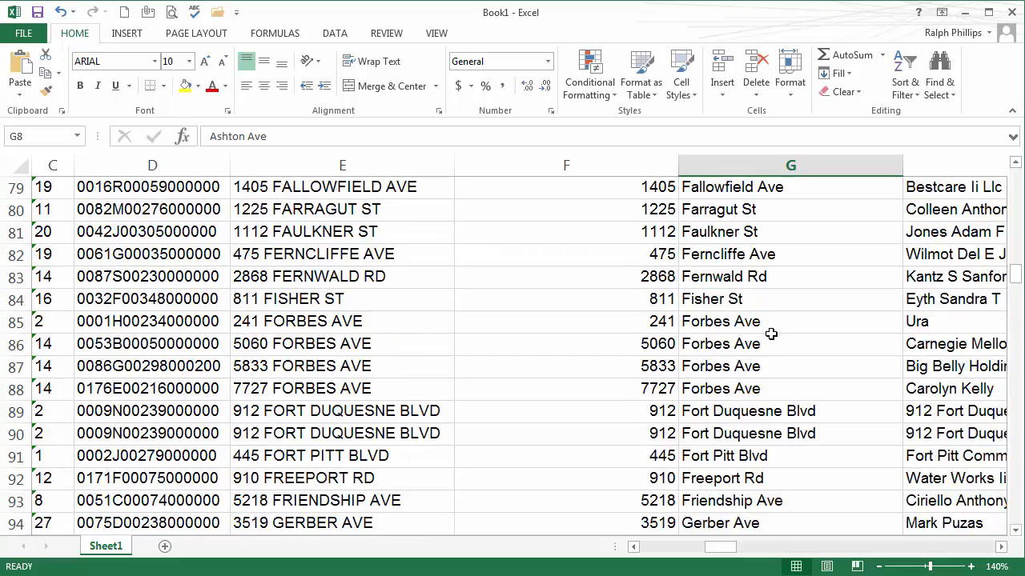
{"action": "scroll", "coordinate": [773, 335], "scroll_direction": "down", "scroll_amount": 20}
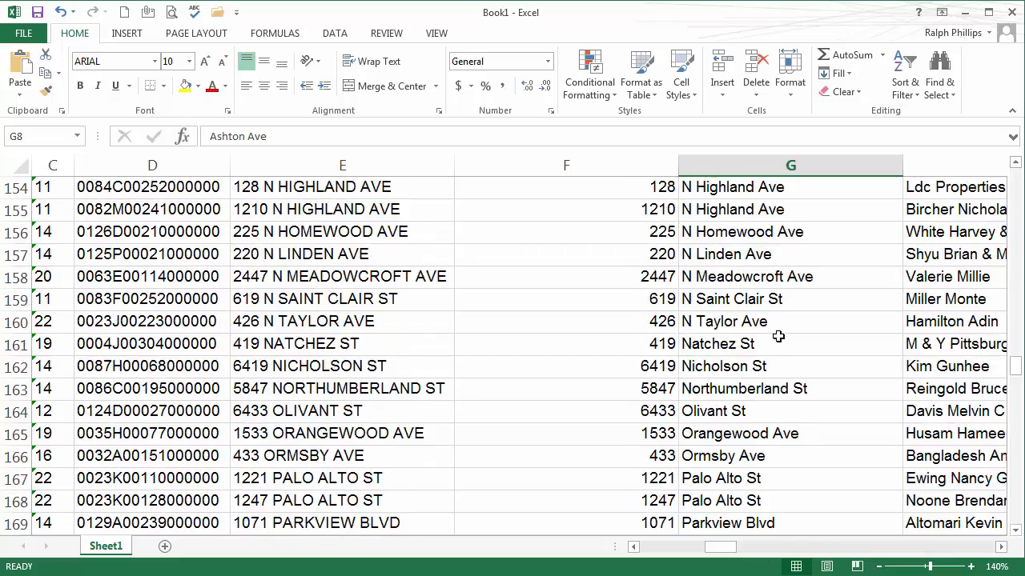
{"action": "scroll", "coordinate": [786, 337], "scroll_direction": "up", "scroll_amount": 1}
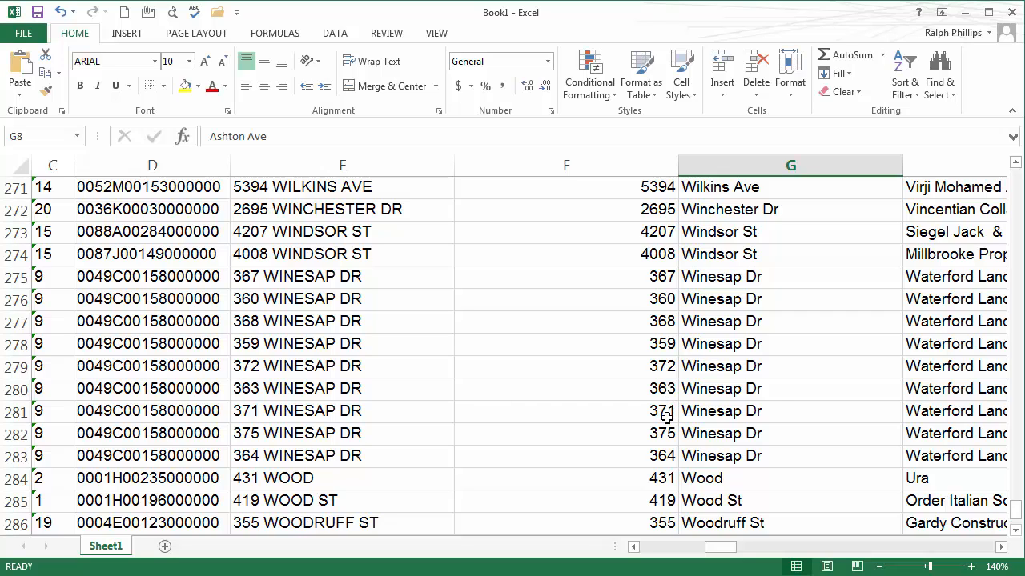
{"action": "left_click", "coordinate": [778, 389]}
{"action": "left_click_drag", "start_coordinate": [1015, 513], "coordinate": [1017, 172]}
Step: Spot-check sorted rows, comparing street names like Armandale St with their original addresses
{"action": "left_click", "coordinate": [709, 219]}
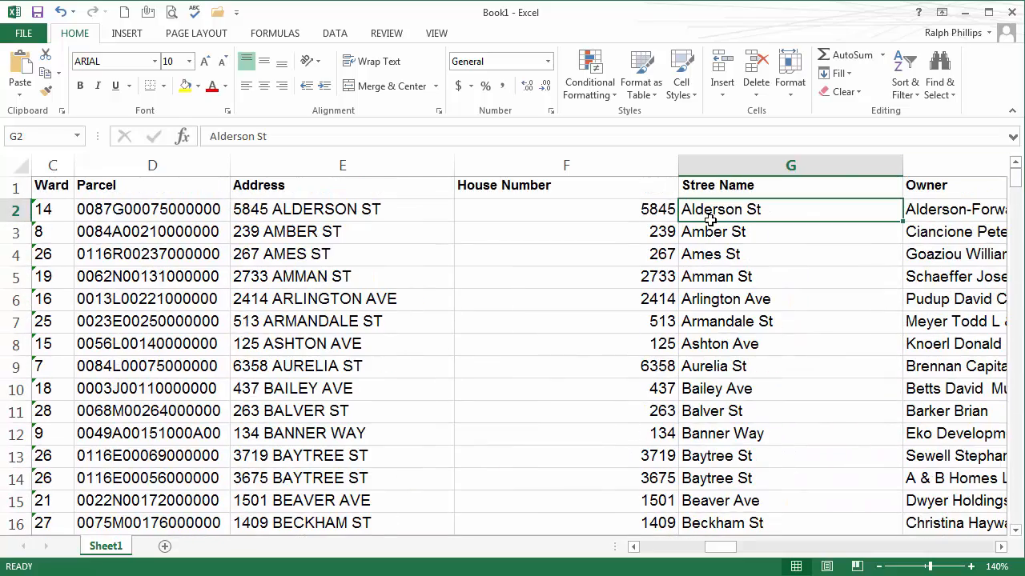
{"action": "left_click", "coordinate": [343, 36]}
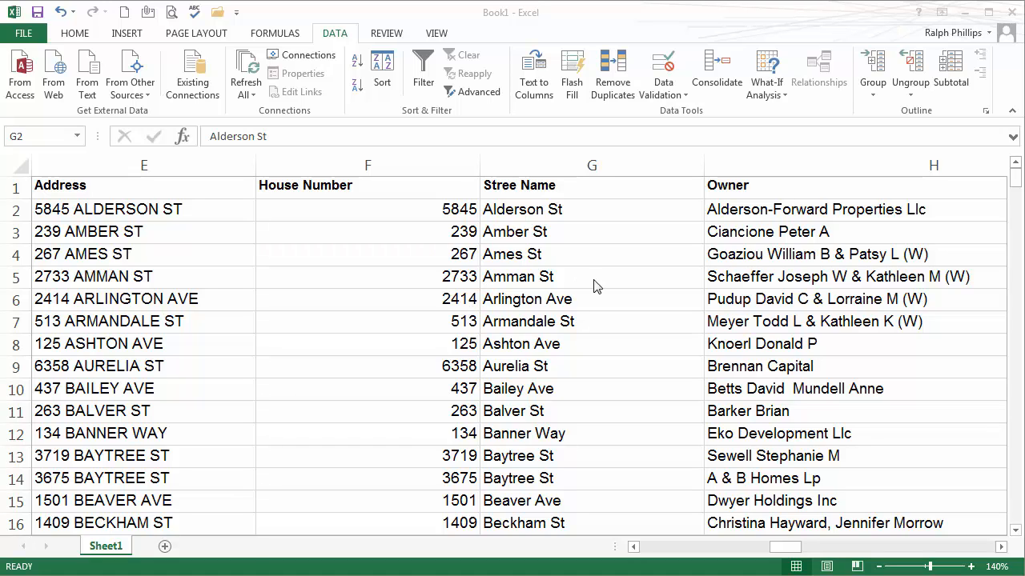
{"action": "left_click", "coordinate": [498, 326]}
{"action": "left_click", "coordinate": [311, 325]}
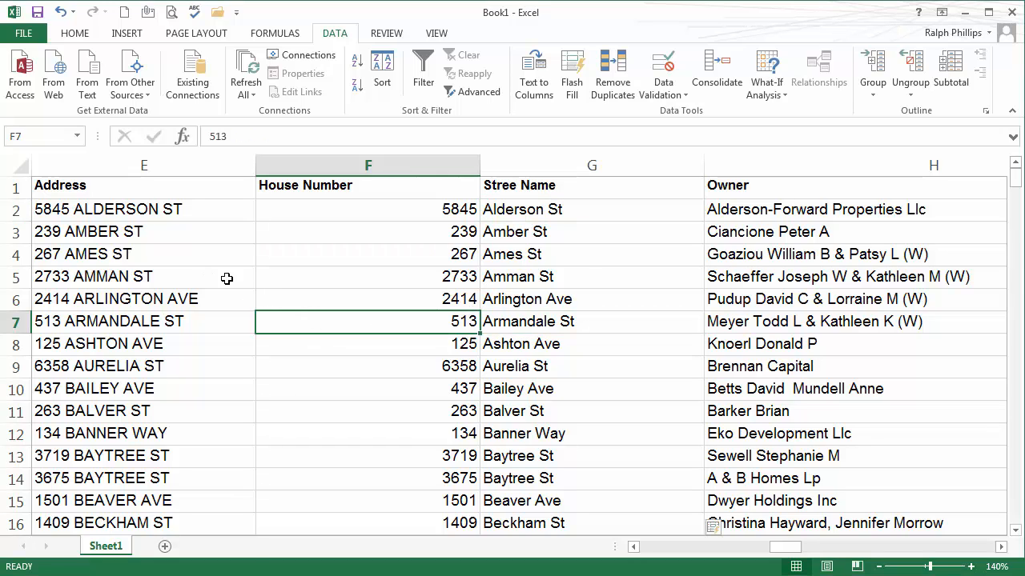
{"action": "left_click", "coordinate": [160, 317]}
{"action": "left_click", "coordinate": [497, 388]}
{"action": "left_click", "coordinate": [836, 349]}
{"action": "left_click", "coordinate": [505, 359]}
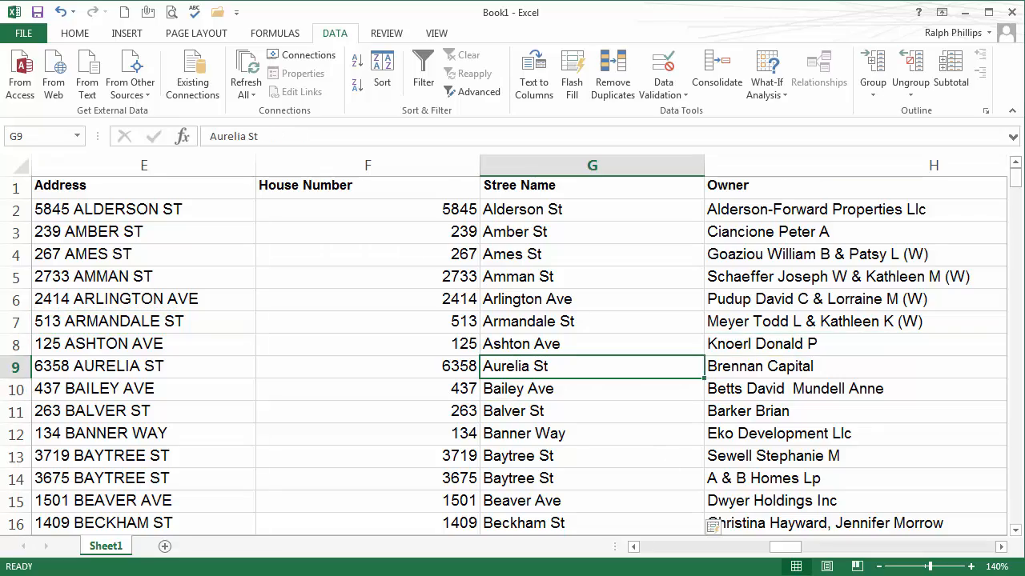
Step: Zoom out to survey the sorted sheet, then zoom back in to read the cells
{"action": "left_click", "coordinate": [878, 567]}
{"action": "left_click", "coordinate": [878, 566]}
{"action": "left_click", "coordinate": [878, 567]}
{"action": "left_click", "coordinate": [878, 567]}
{"action": "left_click", "coordinate": [878, 567]}
{"action": "left_click", "coordinate": [878, 567]}
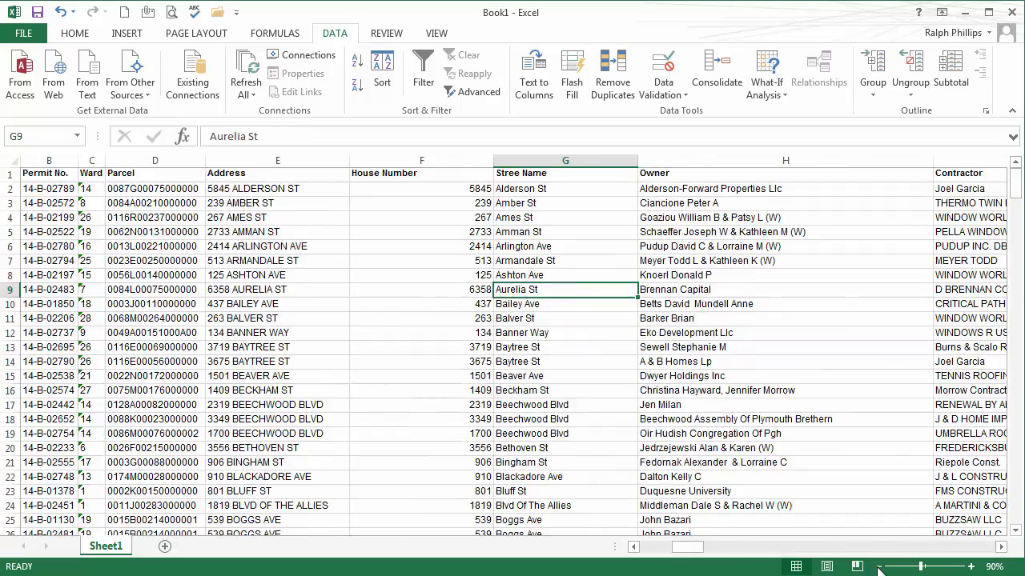
{"action": "left_click", "coordinate": [879, 567]}
{"action": "left_click", "coordinate": [878, 567]}
{"action": "left_click", "coordinate": [878, 567]}
{"action": "left_click", "coordinate": [878, 566]}
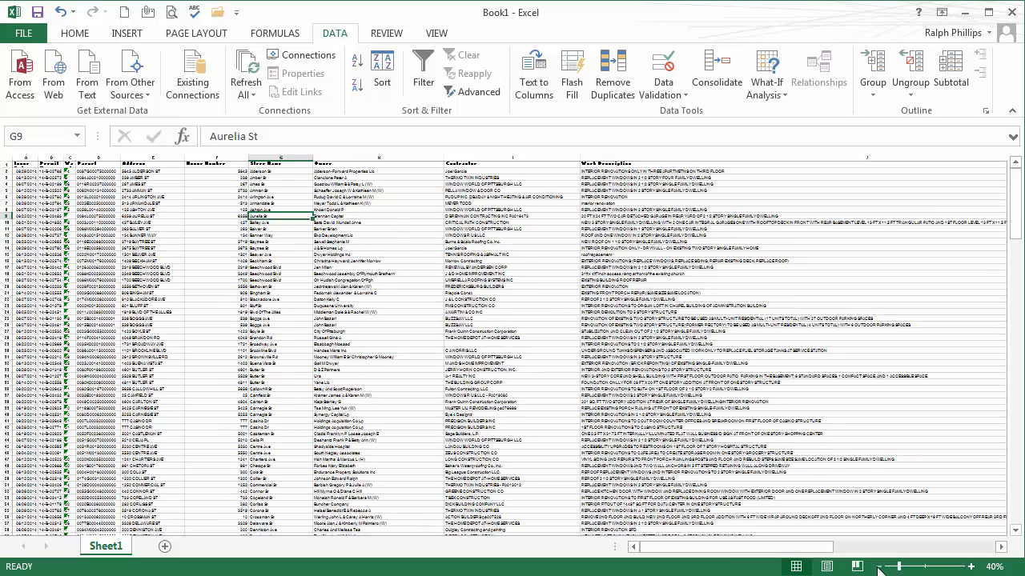
{"action": "scroll", "coordinate": [705, 298], "scroll_direction": "down", "scroll_amount": 1}
{"action": "scroll", "coordinate": [705, 298], "scroll_direction": "up", "scroll_amount": 1}
{"action": "left_click", "coordinate": [971, 567]}
{"action": "left_click", "coordinate": [972, 567]}
{"action": "left_click", "coordinate": [971, 567]}
{"action": "left_click", "coordinate": [971, 567]}
{"action": "left_click", "coordinate": [971, 567]}
{"action": "left_click", "coordinate": [971, 566]}
{"action": "left_click", "coordinate": [971, 567]}
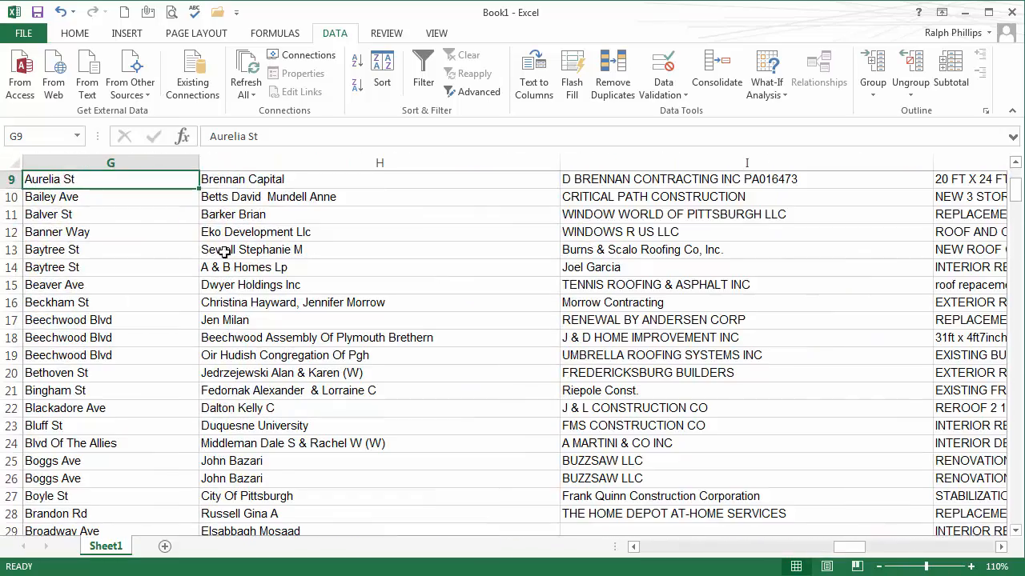
{"action": "left_click", "coordinate": [225, 267]}
{"action": "scroll", "coordinate": [355, 300], "scroll_direction": "up", "scroll_amount": 3}
{"action": "left_click", "coordinate": [72, 35]}
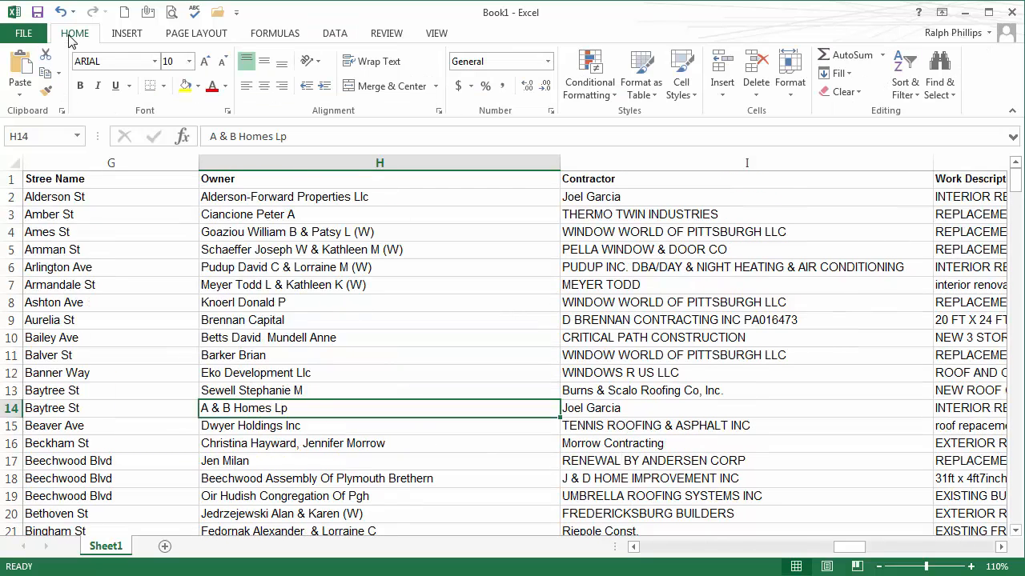
Step: Turn on Filter from the Sort & Filter menu for the header row
{"action": "left_click", "coordinate": [903, 94]}
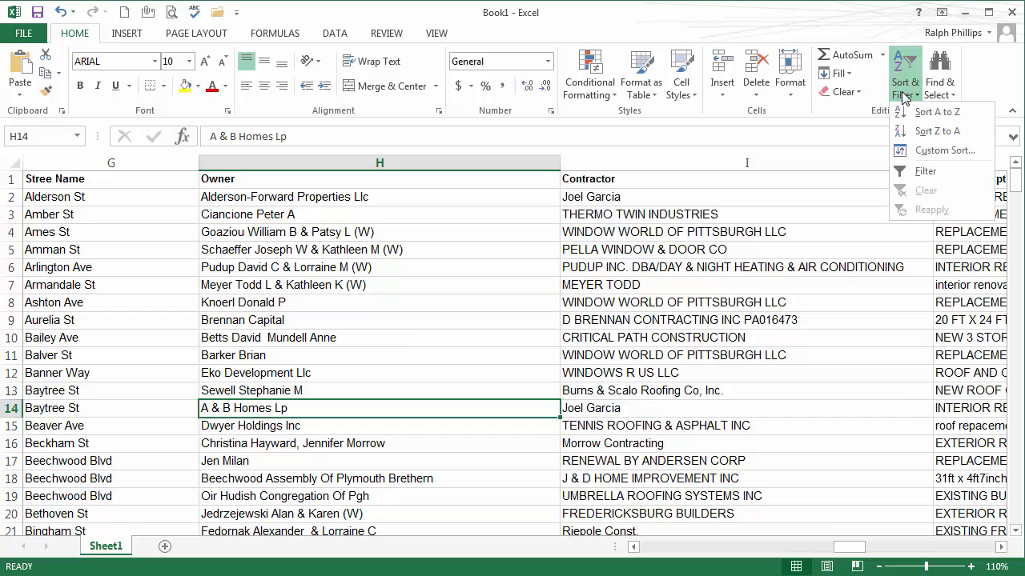
{"action": "left_click", "coordinate": [927, 172]}
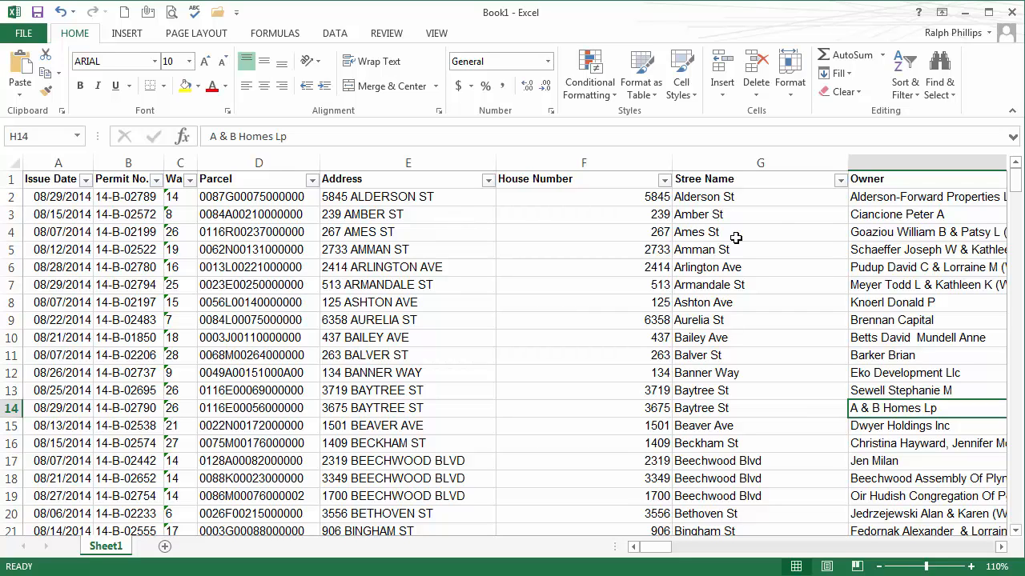
Step: Filter the Stree Name column to show only Winesap Dr, 9 of 289 records
{"action": "left_click", "coordinate": [842, 181]}
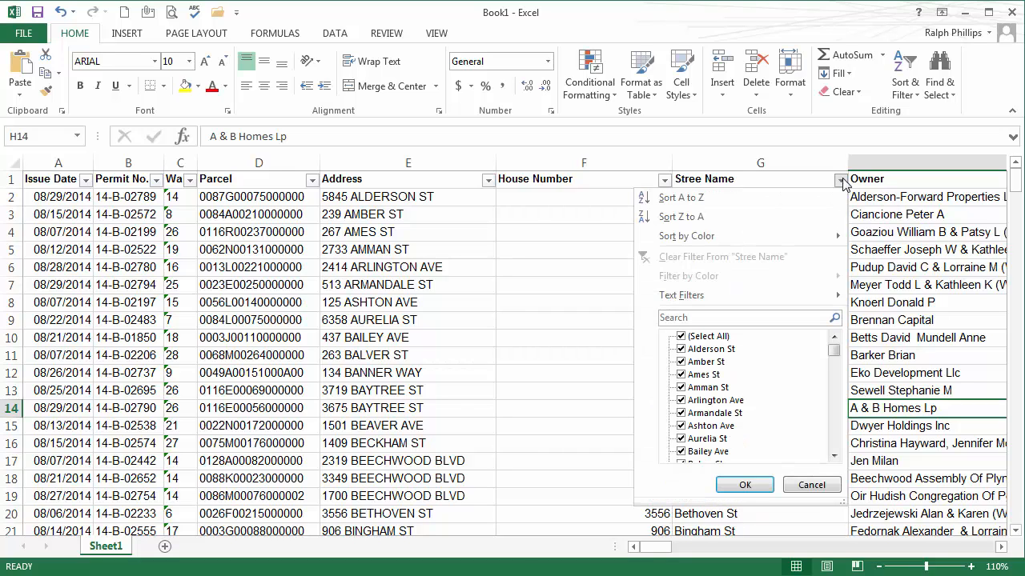
{"action": "left_click", "coordinate": [681, 337]}
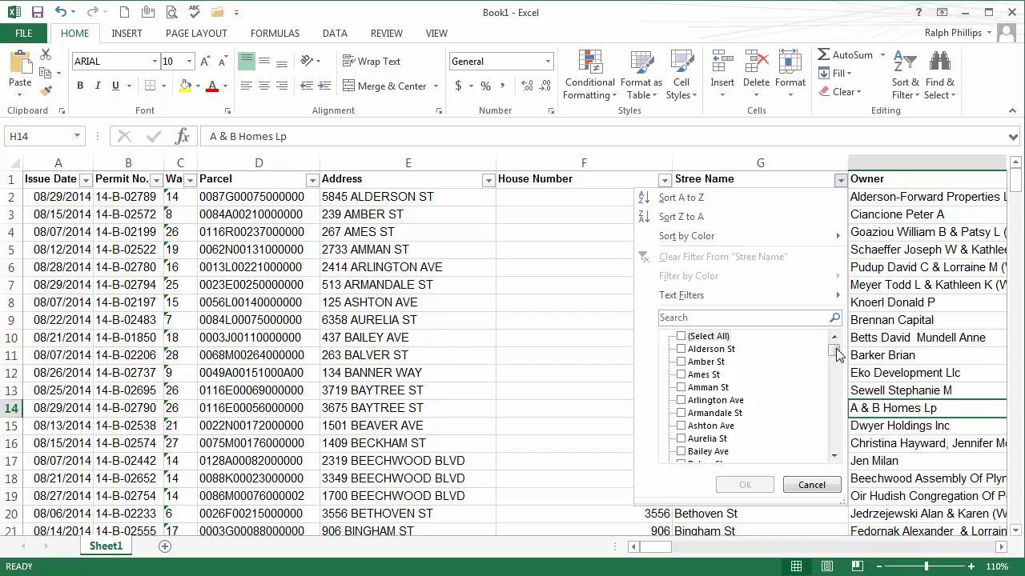
{"action": "left_click_drag", "start_coordinate": [836, 355], "coordinate": [839, 443]}
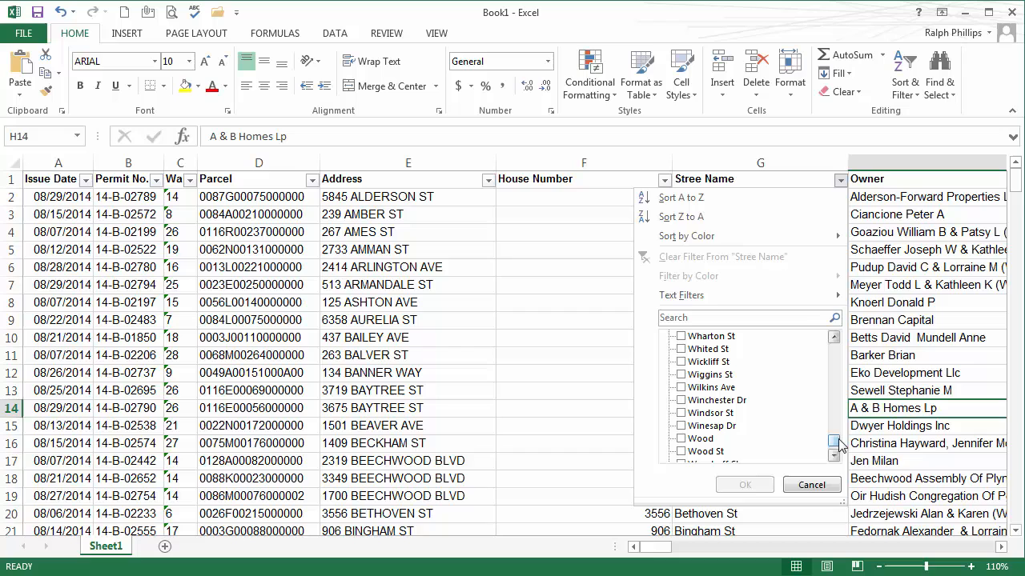
{"action": "left_click", "coordinate": [681, 425]}
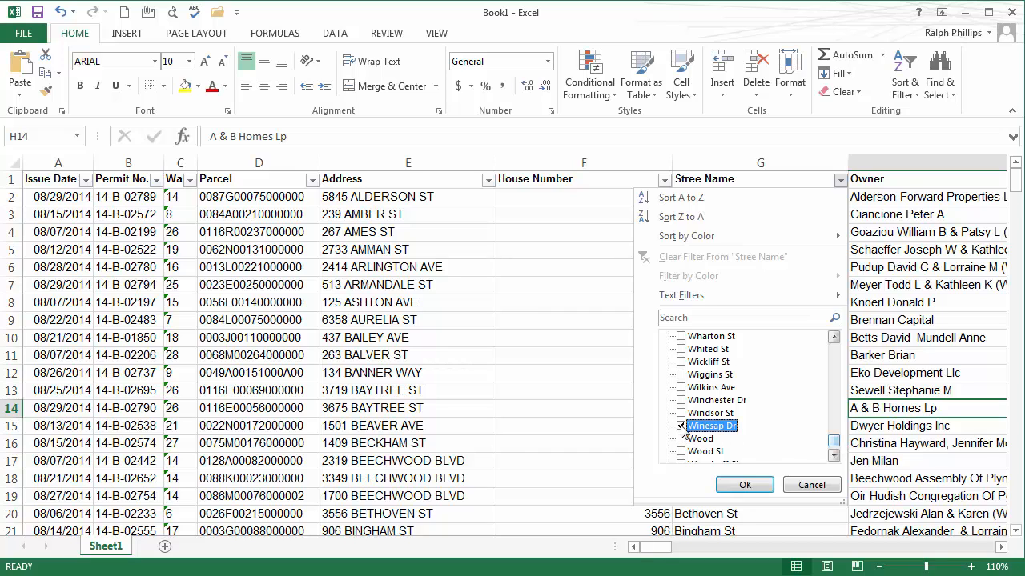
{"action": "left_click", "coordinate": [748, 488]}
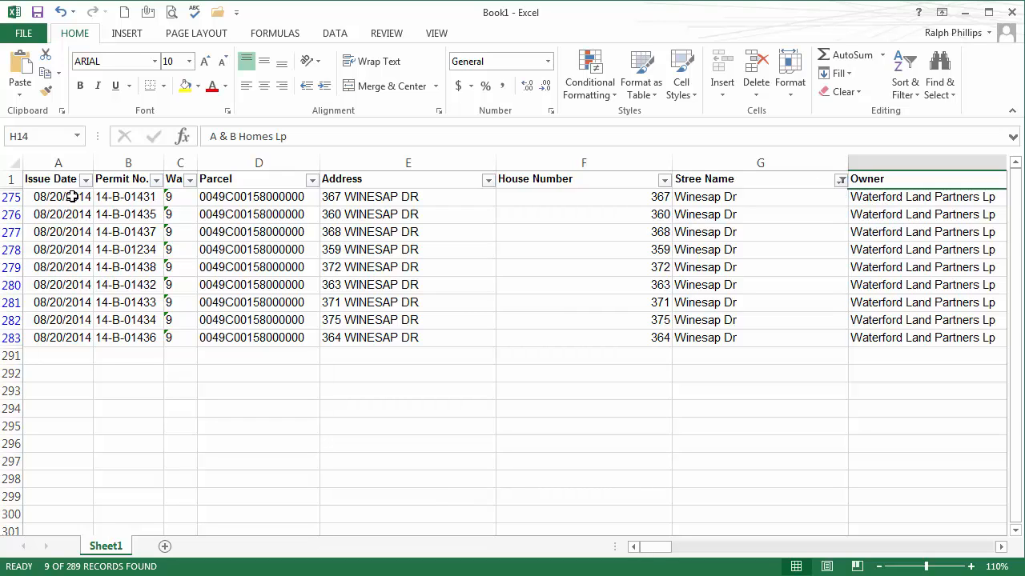
Step: Filter the Stree Name column to just Ames St and Amman St
{"action": "left_click", "coordinate": [843, 182]}
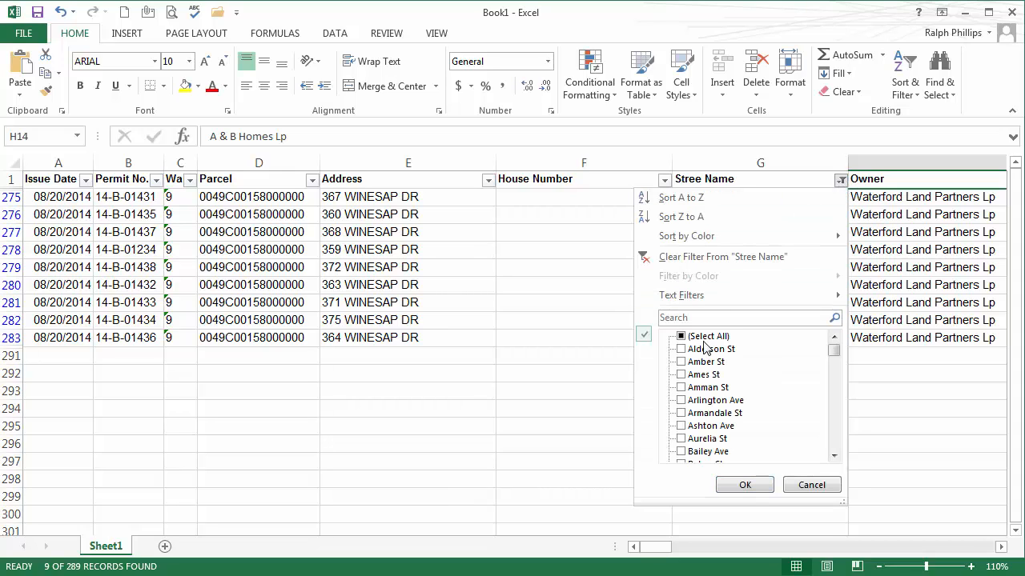
{"action": "left_click", "coordinate": [681, 338]}
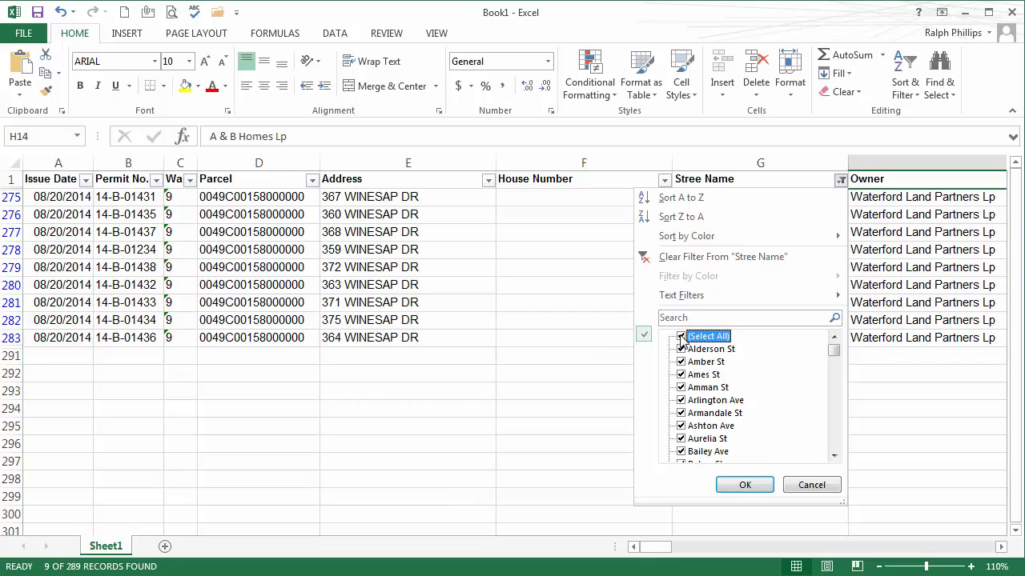
{"action": "left_click", "coordinate": [681, 337]}
{"action": "left_click", "coordinate": [682, 387]}
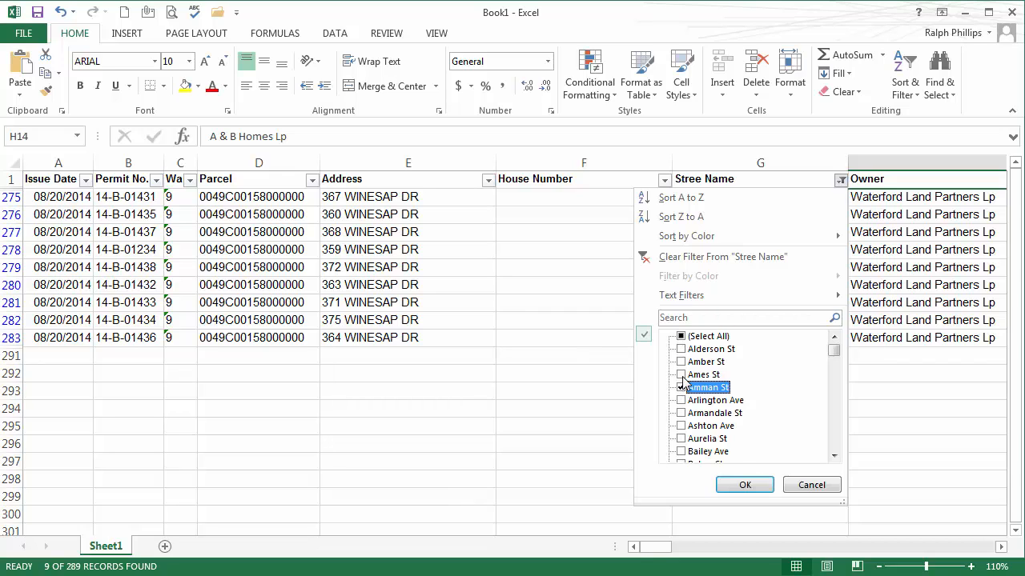
{"action": "left_click", "coordinate": [681, 375]}
{"action": "left_click", "coordinate": [735, 485]}
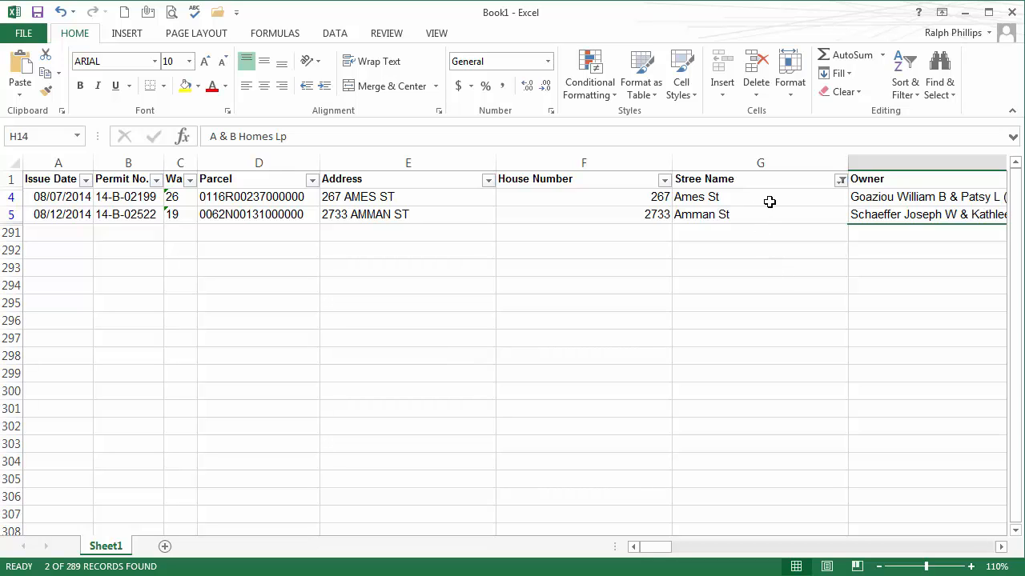
Step: Clear the Stree Name filter by reselecting all streets
{"action": "left_click", "coordinate": [840, 180]}
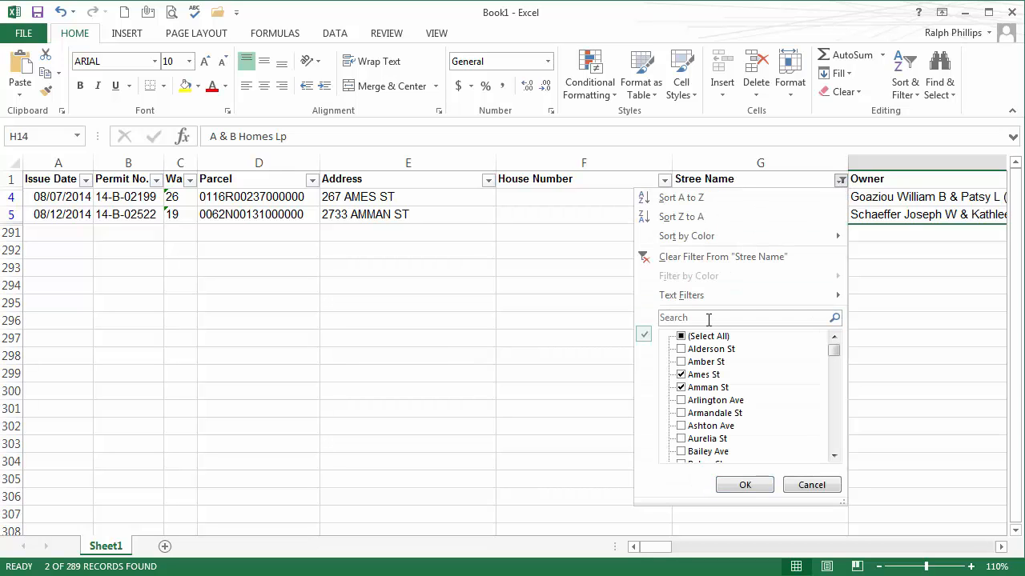
{"action": "left_click", "coordinate": [681, 337]}
{"action": "left_click", "coordinate": [745, 485]}
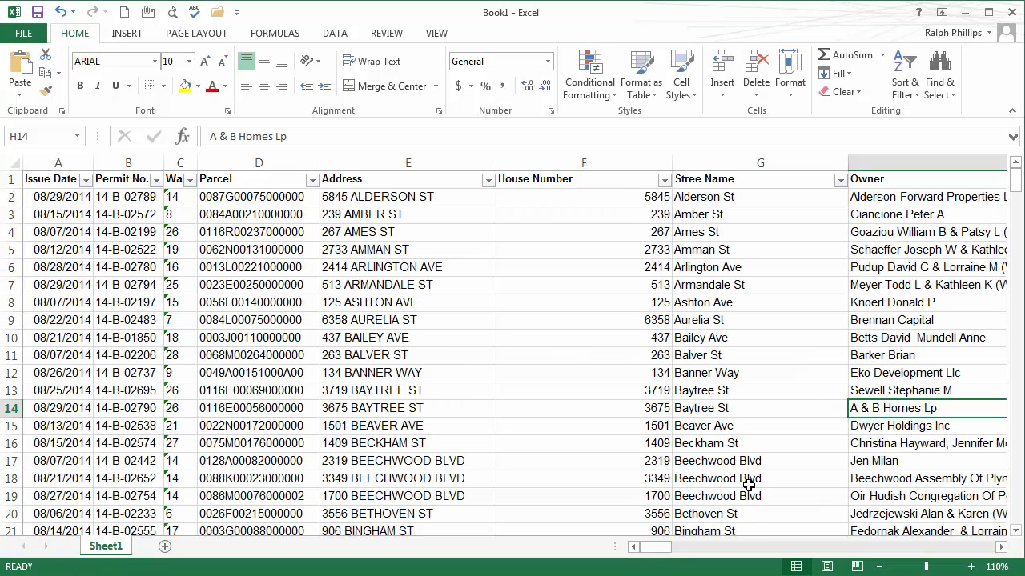
{"action": "left_click", "coordinate": [716, 339]}
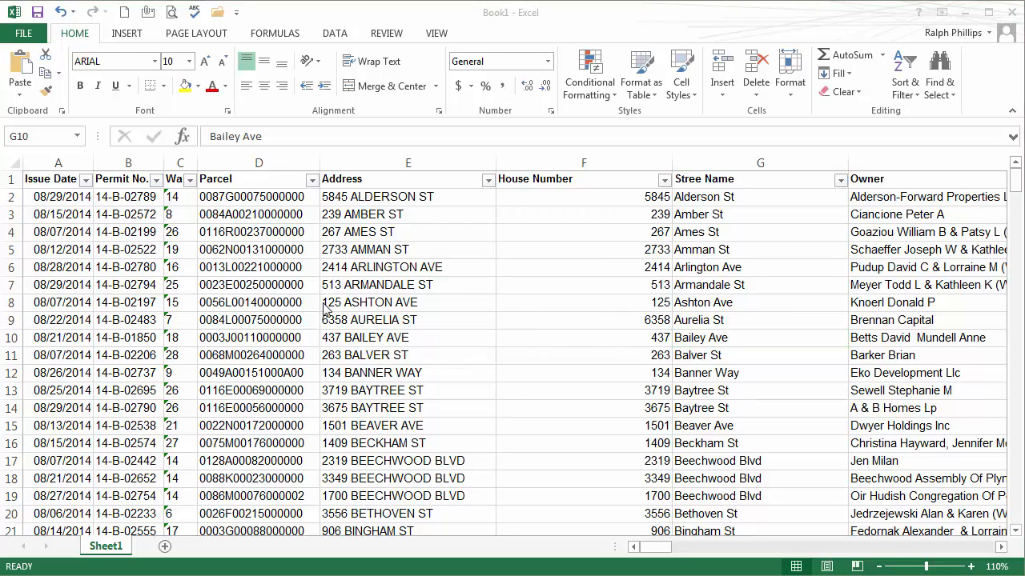
Step: Hide column E, the original Address column
{"action": "left_click", "coordinate": [403, 276]}
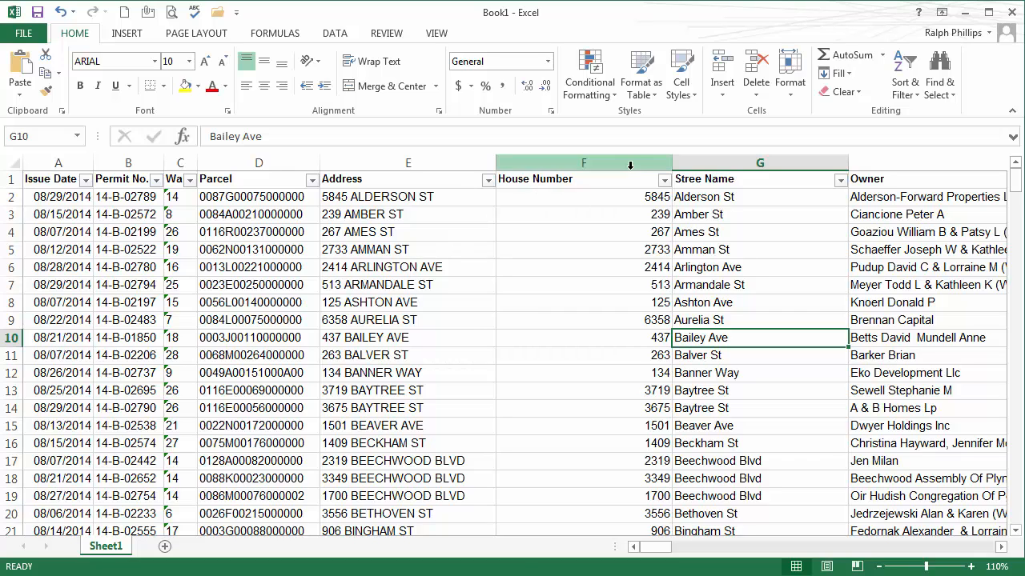
{"action": "left_click", "coordinate": [388, 162]}
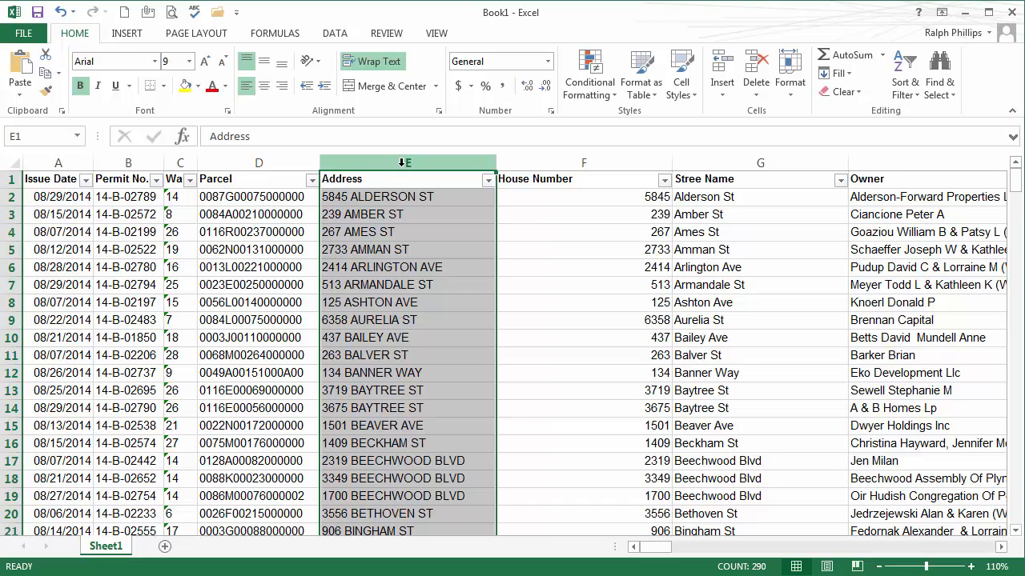
{"action": "right_click", "coordinate": [402, 162]}
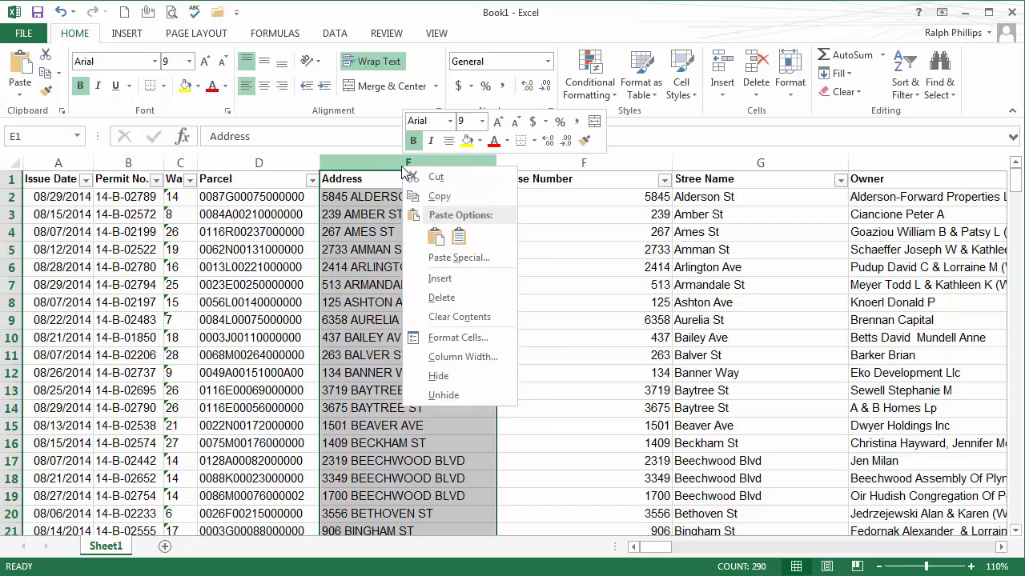
{"action": "left_click", "coordinate": [437, 375]}
{"action": "left_click", "coordinate": [414, 326]}
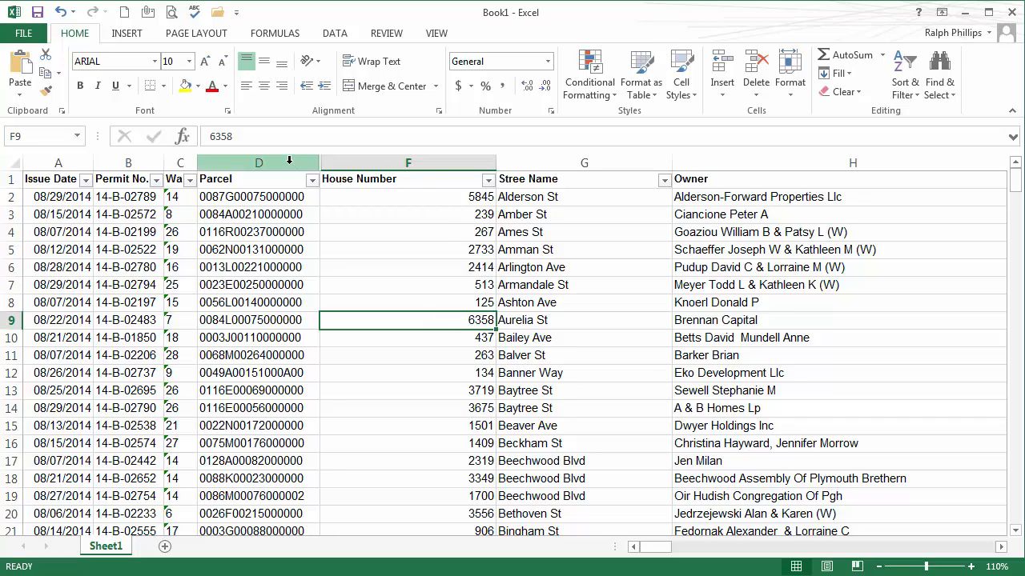
Step: Unhide the Address column from its neighbours, then hide column E again
{"action": "left_click_drag", "start_coordinate": [289, 161], "coordinate": [332, 163]}
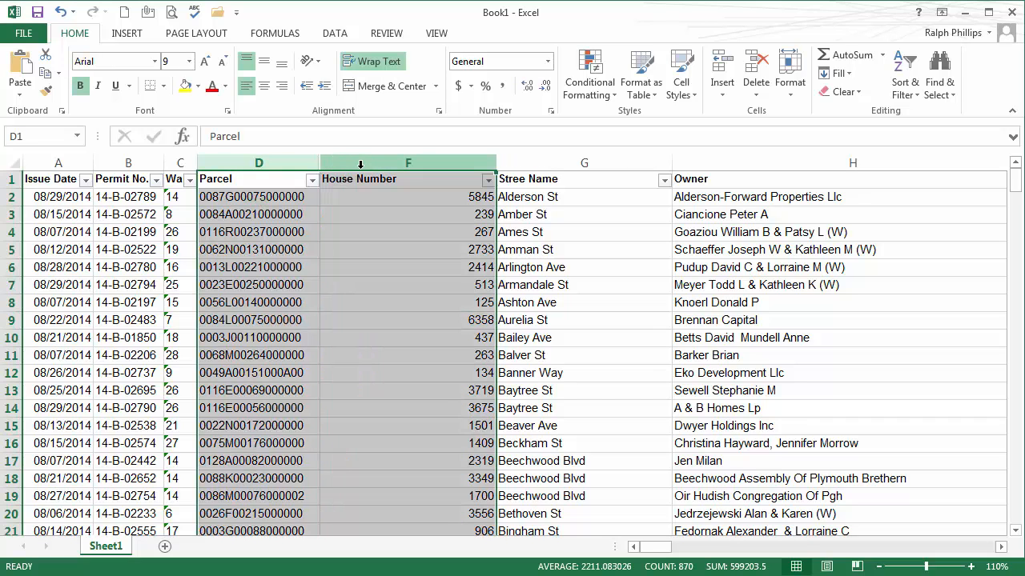
{"action": "right_click", "coordinate": [355, 163]}
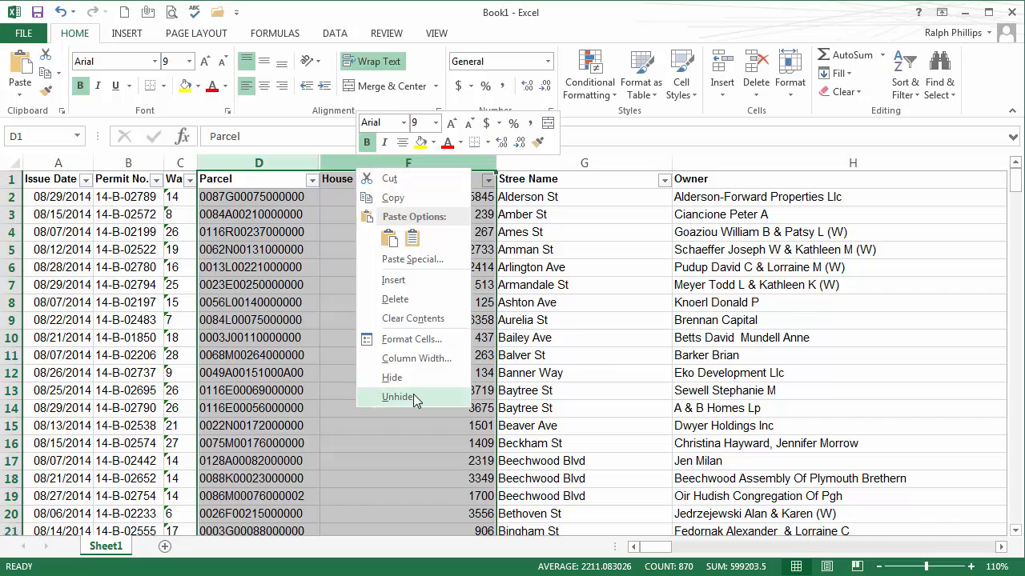
{"action": "left_click", "coordinate": [412, 398]}
{"action": "right_click", "coordinate": [394, 162]}
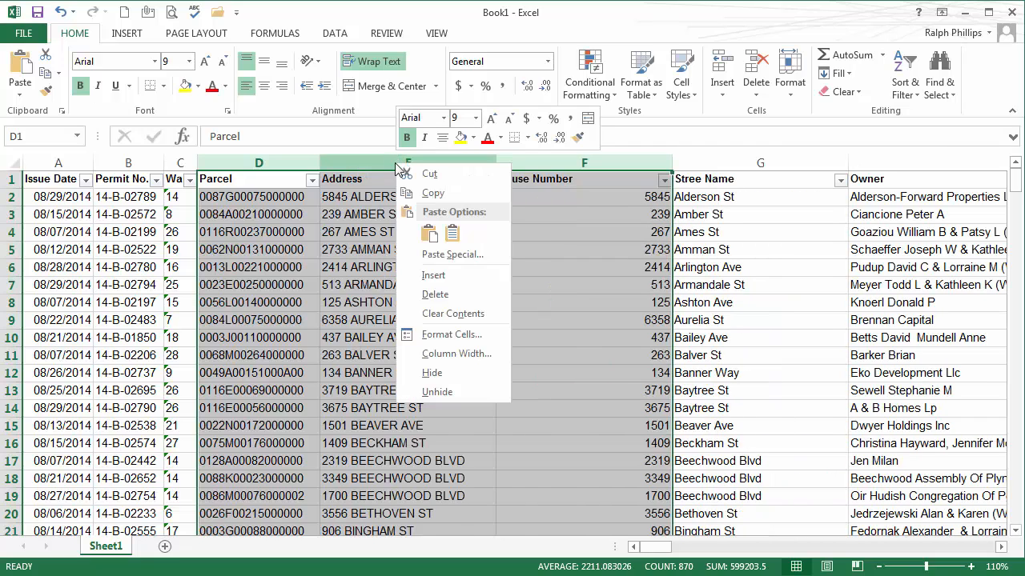
{"action": "key", "text": "Escape"}
{"action": "left_click", "coordinate": [381, 162]}
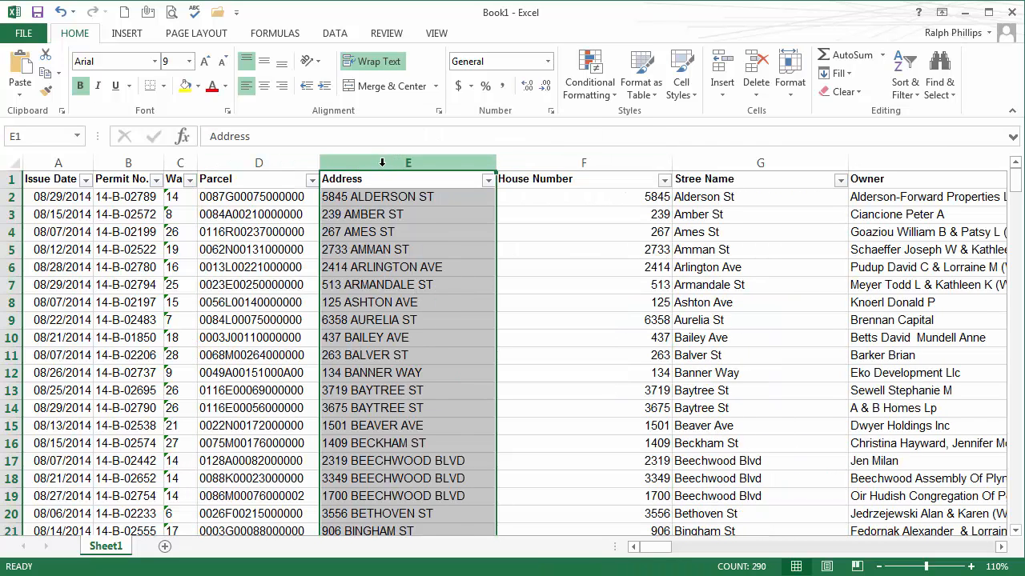
{"action": "right_click", "coordinate": [382, 162]}
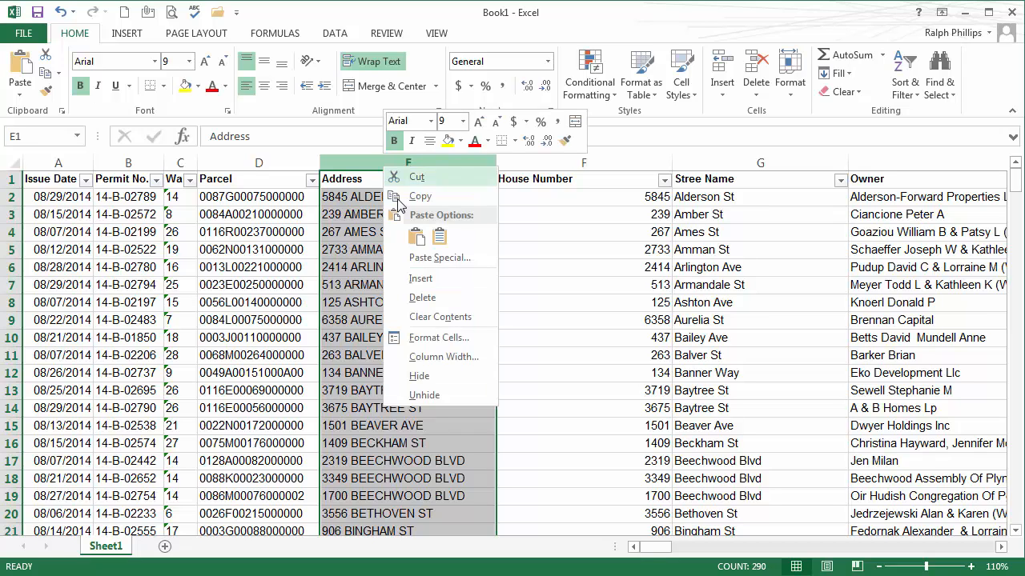
{"action": "left_click", "coordinate": [429, 375]}
{"action": "left_click", "coordinate": [427, 355]}
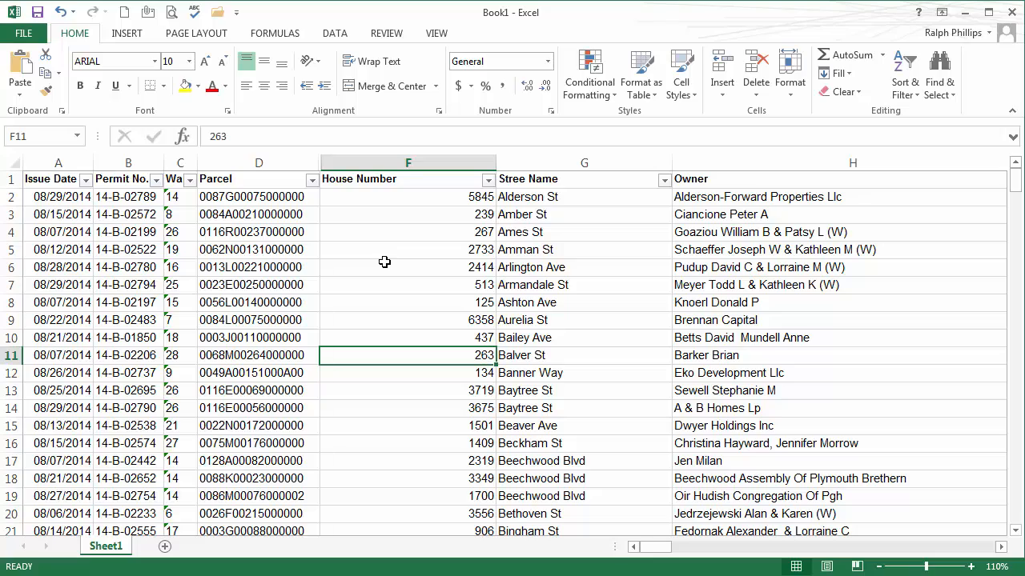
Step: Select A2 and use Freeze Panes to lock the header row
{"action": "left_click", "coordinate": [420, 302]}
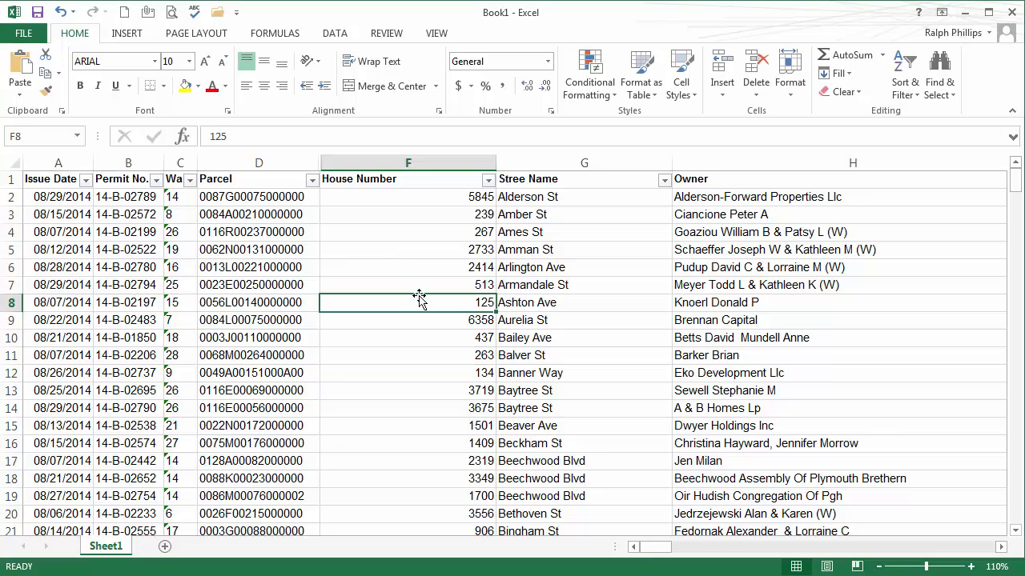
{"action": "scroll", "coordinate": [419, 297], "scroll_direction": "down", "scroll_amount": 5}
{"action": "scroll", "coordinate": [420, 298], "scroll_direction": "up", "scroll_amount": 5}
{"action": "scroll", "coordinate": [370, 286], "scroll_direction": "down", "scroll_amount": 5}
{"action": "scroll", "coordinate": [370, 286], "scroll_direction": "up", "scroll_amount": 5}
{"action": "left_click", "coordinate": [35, 196]}
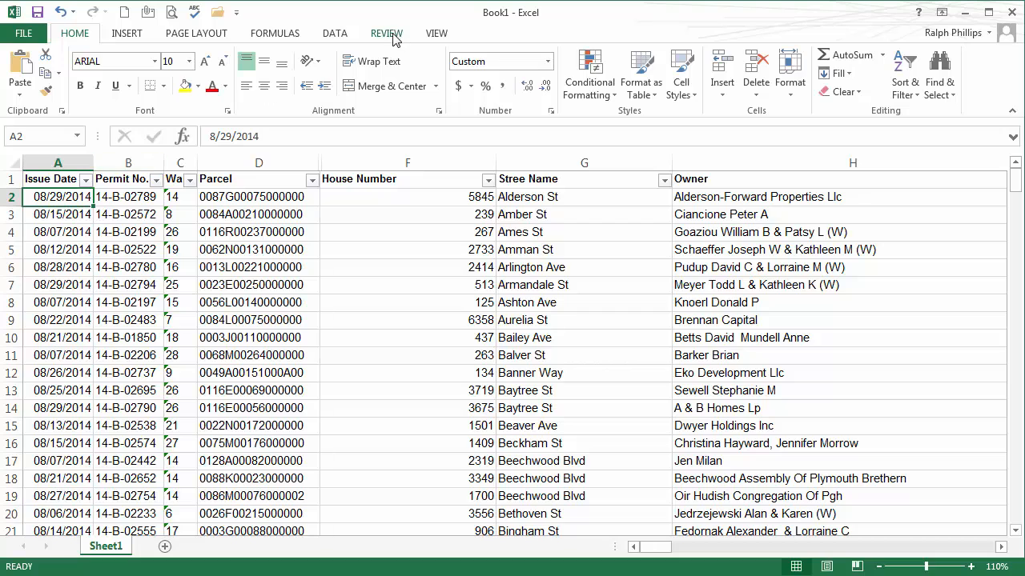
{"action": "left_click", "coordinate": [437, 34]}
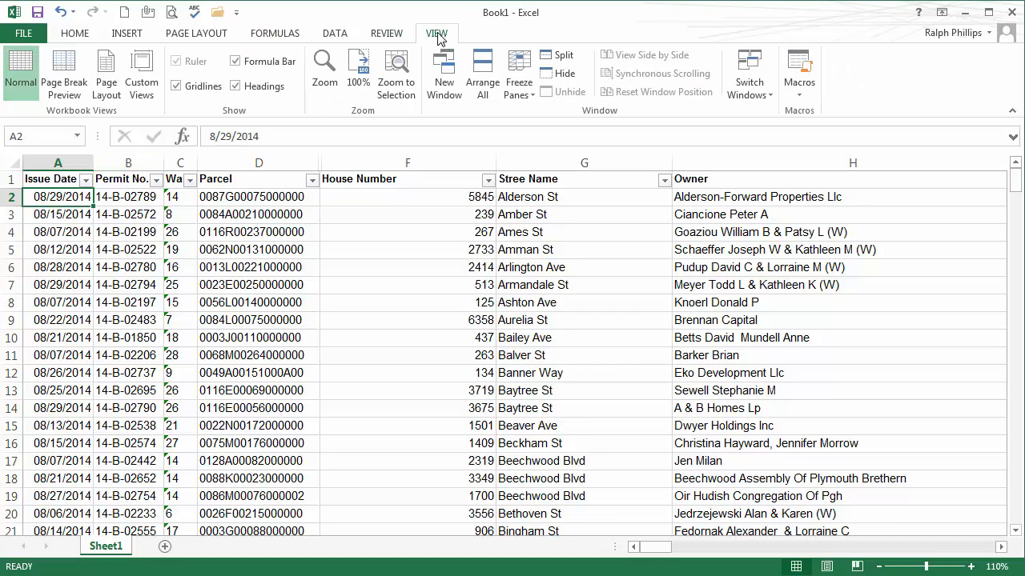
{"action": "left_click", "coordinate": [519, 86]}
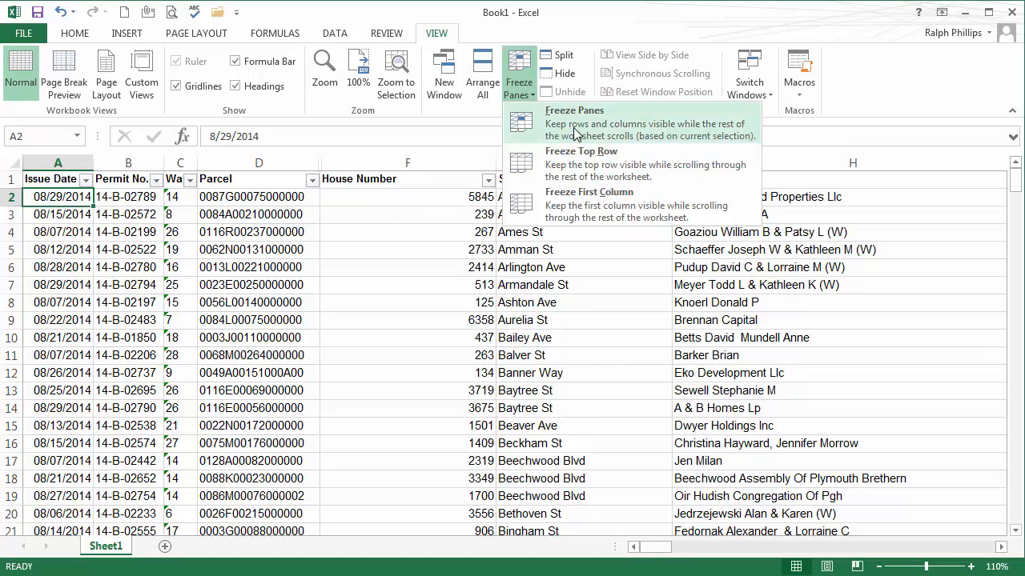
{"action": "left_click", "coordinate": [554, 145]}
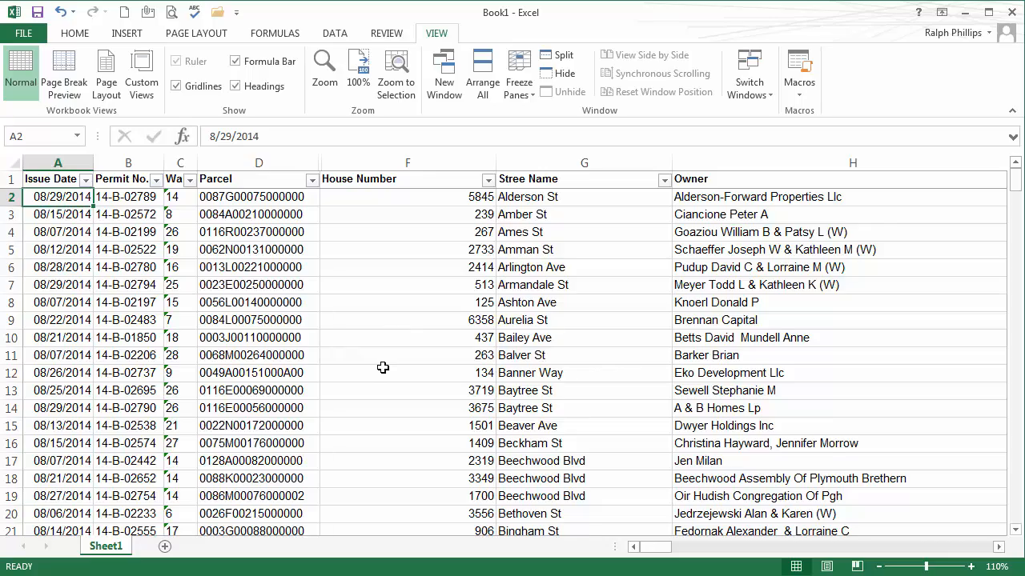
Step: Scroll down through the permits to confirm row 1 stays visible
{"action": "scroll", "coordinate": [383, 366], "scroll_direction": "down", "scroll_amount": 18}
{"action": "scroll", "coordinate": [384, 365], "scroll_direction": "down", "scroll_amount": 6}
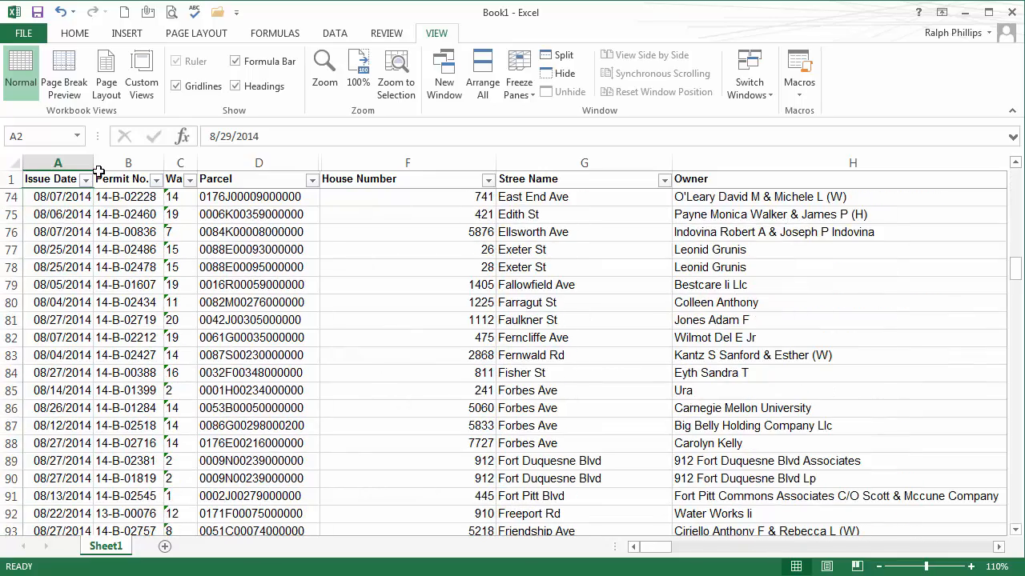
{"action": "scroll", "coordinate": [282, 368], "scroll_direction": "down", "scroll_amount": 5}
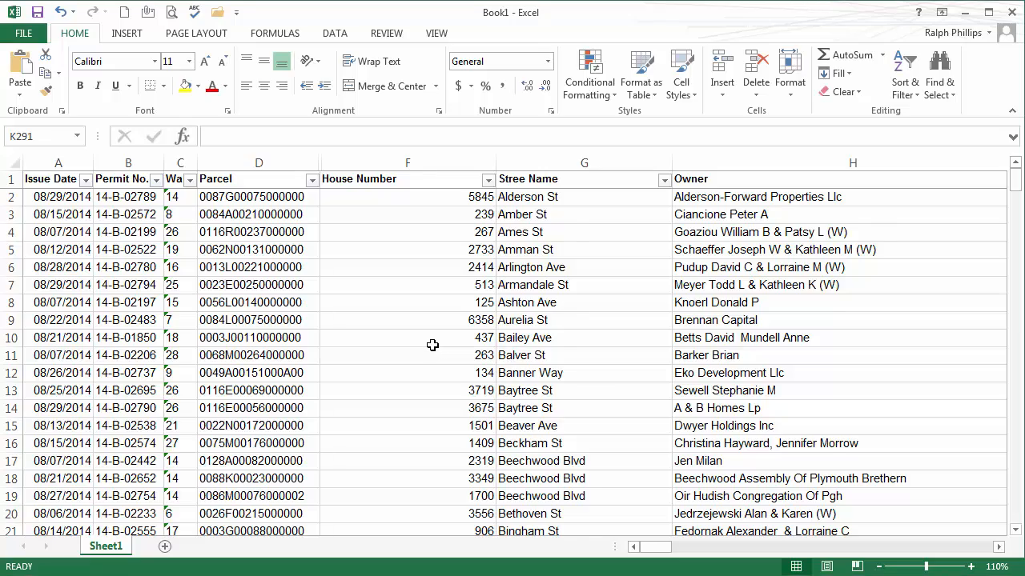
{"action": "scroll", "coordinate": [432, 345], "scroll_direction": "down", "scroll_amount": 5}
{"action": "scroll", "coordinate": [432, 345], "scroll_direction": "down", "scroll_amount": 17}
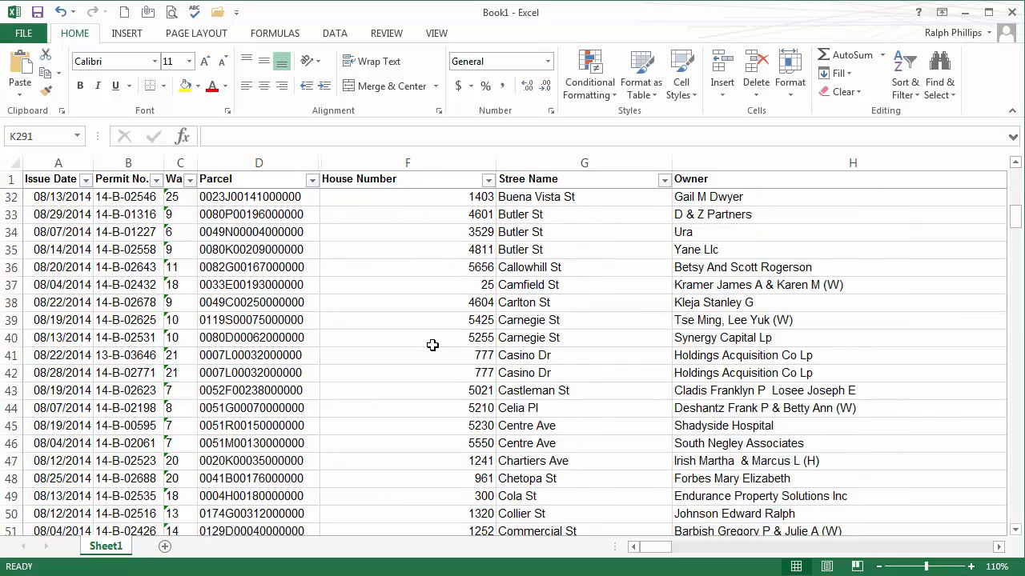